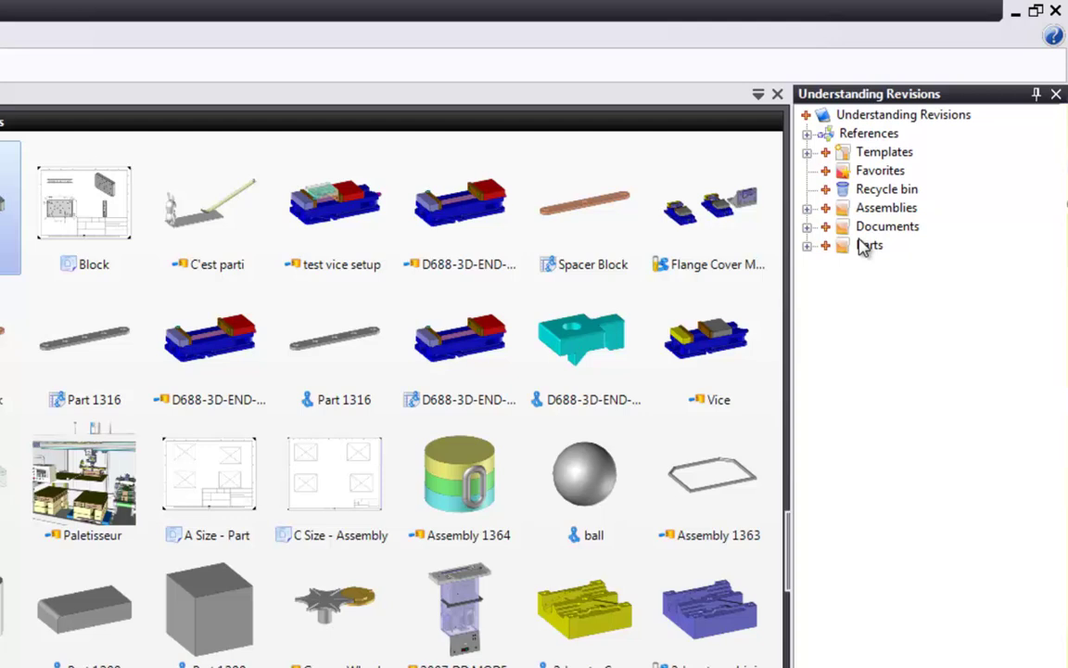
- Create a new part in the project's Parts folder and name it Fixture block
right_click(948, 151)
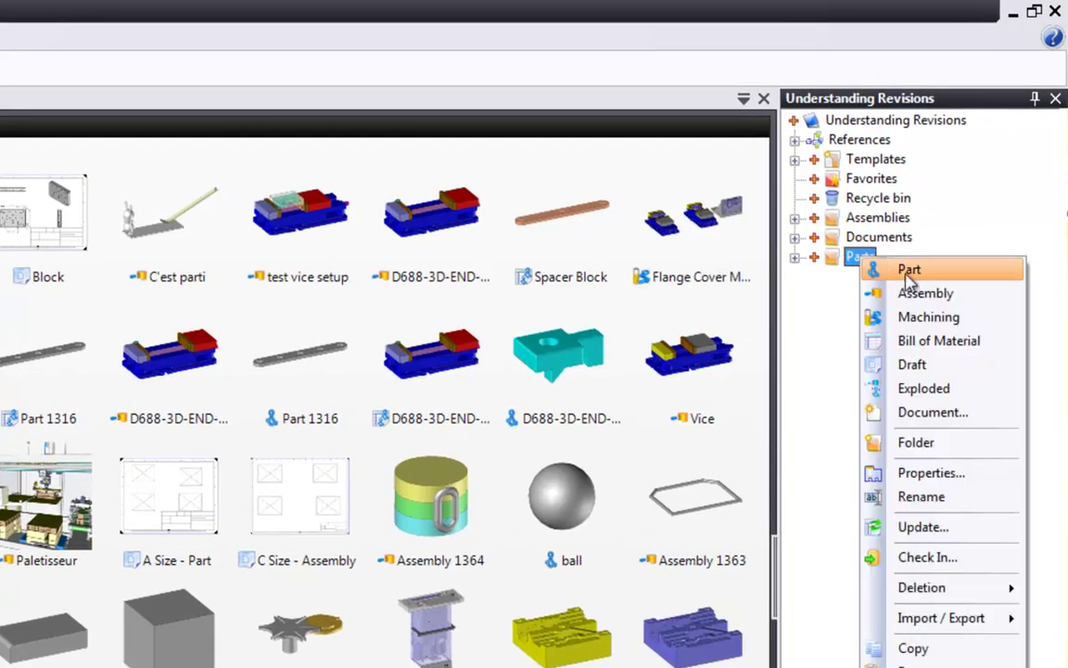
left_click(908, 274)
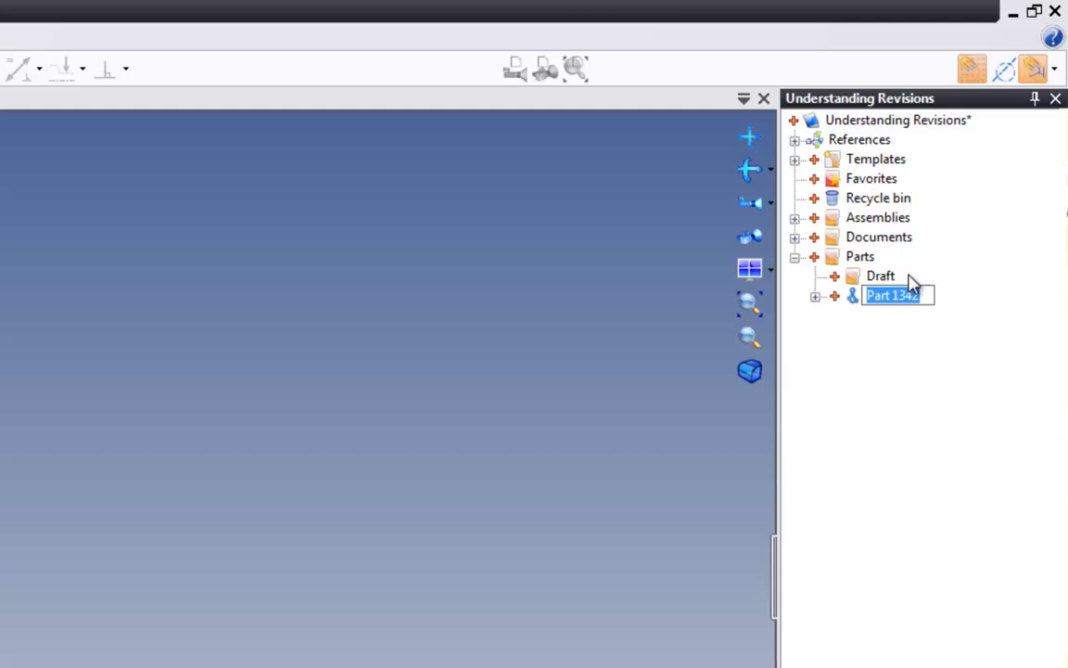
type("Fixture Bra")
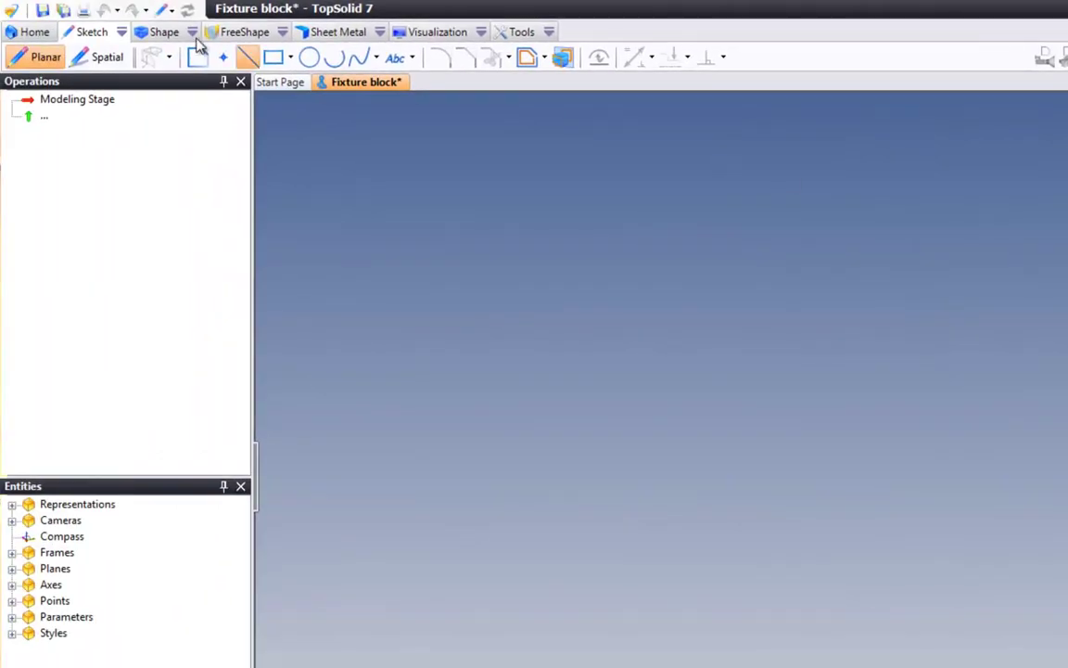
- Sketch a rectangle about 3.375 by 1.625 inches with its first corner at the origin
left_click(274, 59)
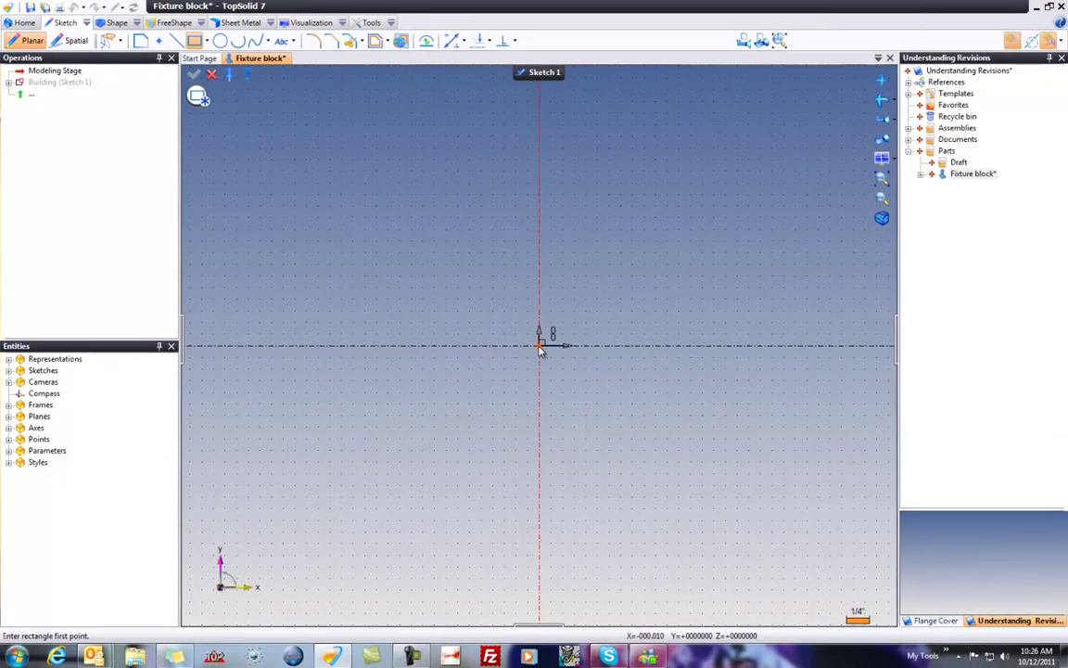
left_click(540, 346)
left_click(853, 194)
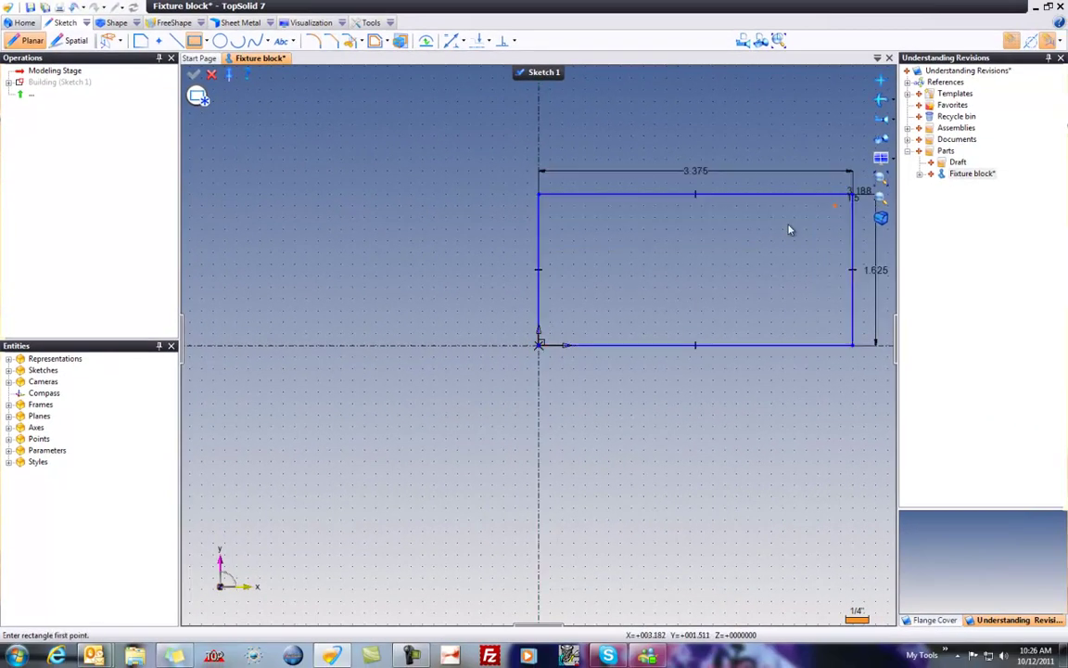
- Set the rectangle's width to 6 inches and its height to 4 inches
scroll(292, 248, "down", 1)
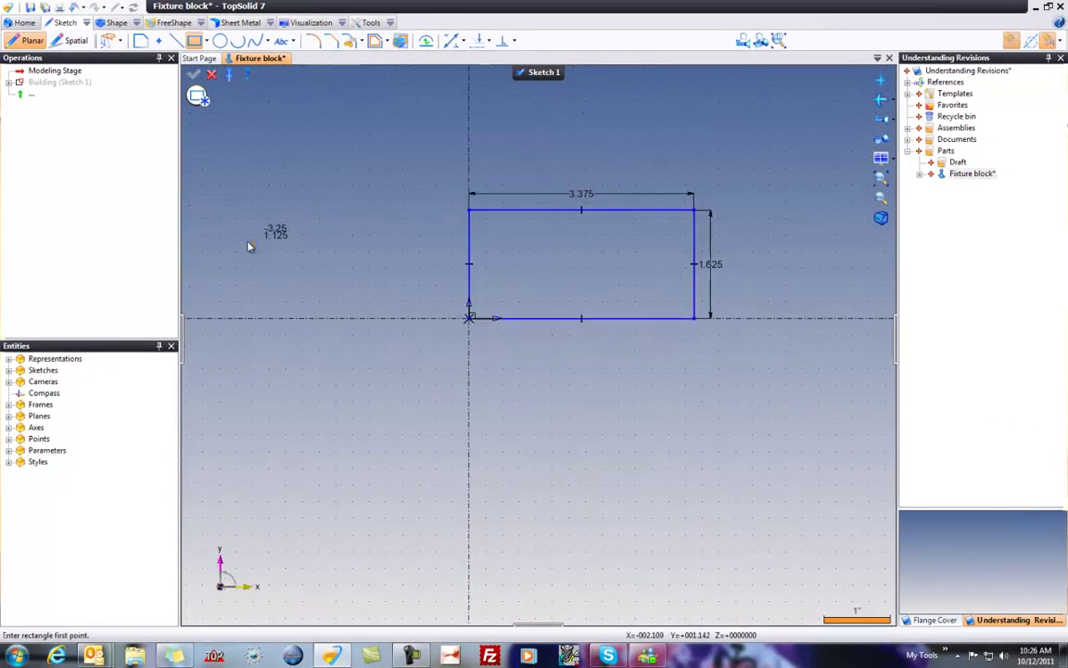
double_click(581, 194)
type("6")
key("Return")
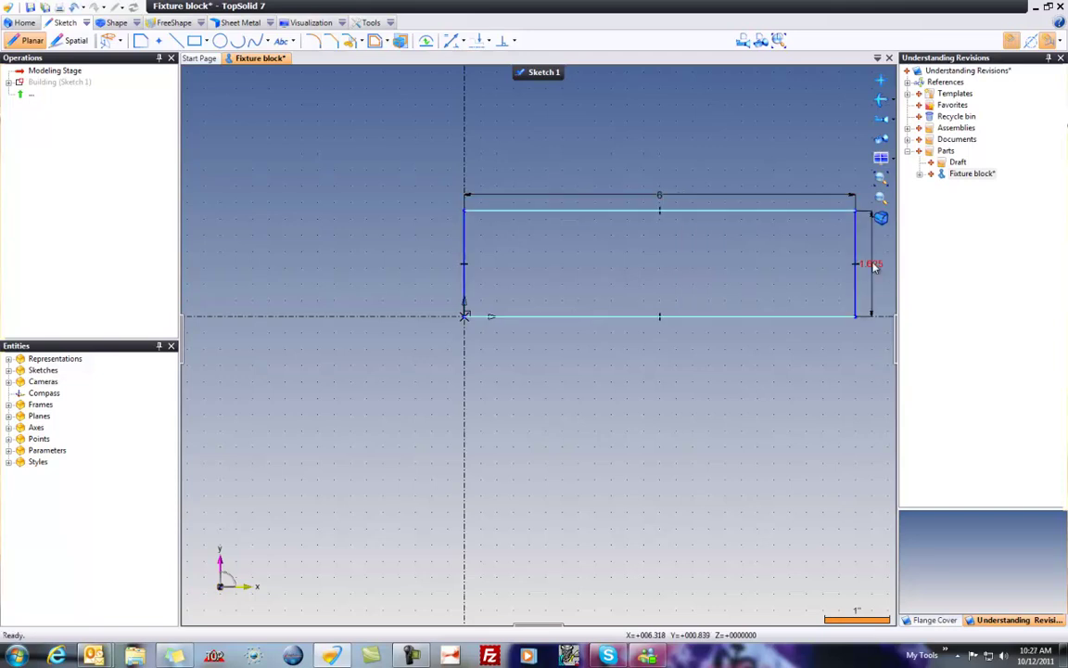
double_click(873, 264)
type("4")
key("Return")
scroll(530, 257, "down", 1)
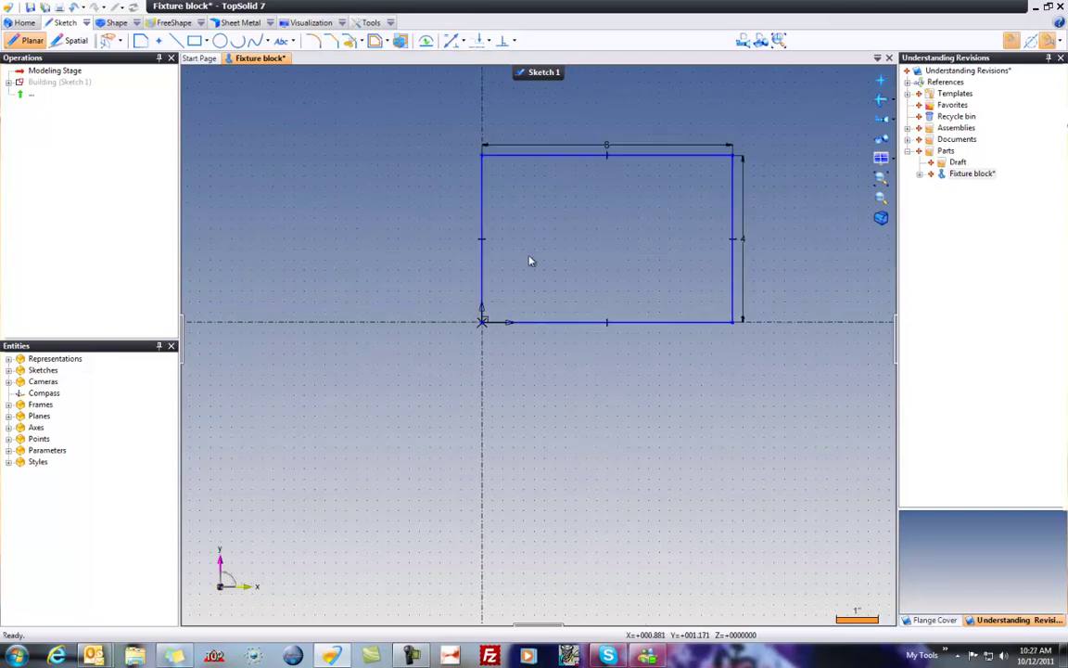
- Extrude the rectangle sketch 0.75 inches into a solid block
right_click(530, 250)
left_click(562, 352)
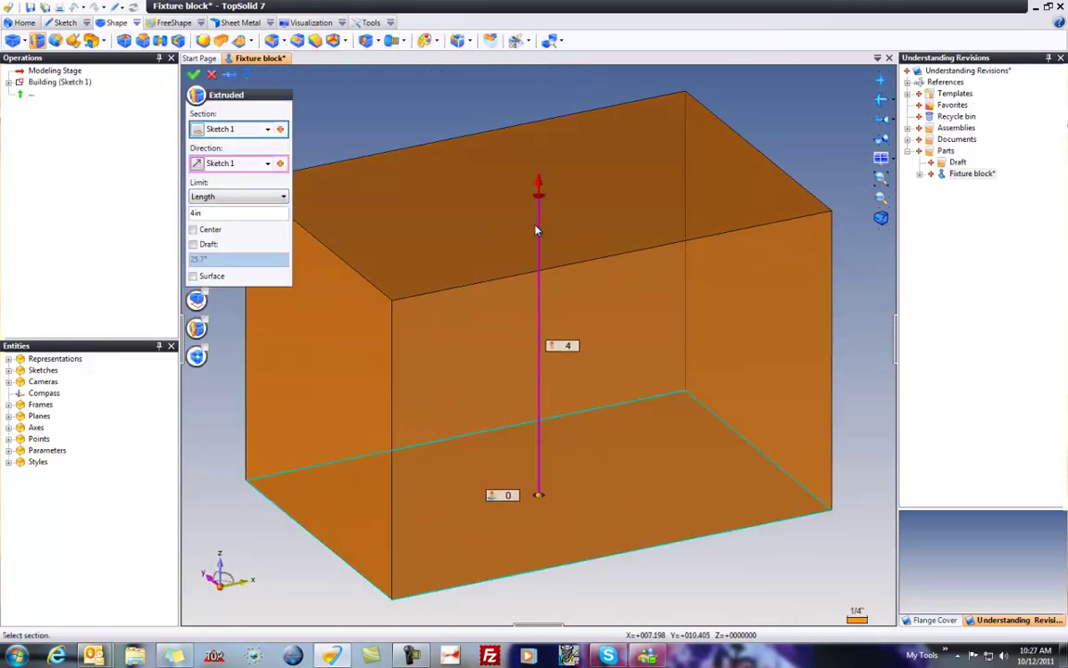
key("Return")
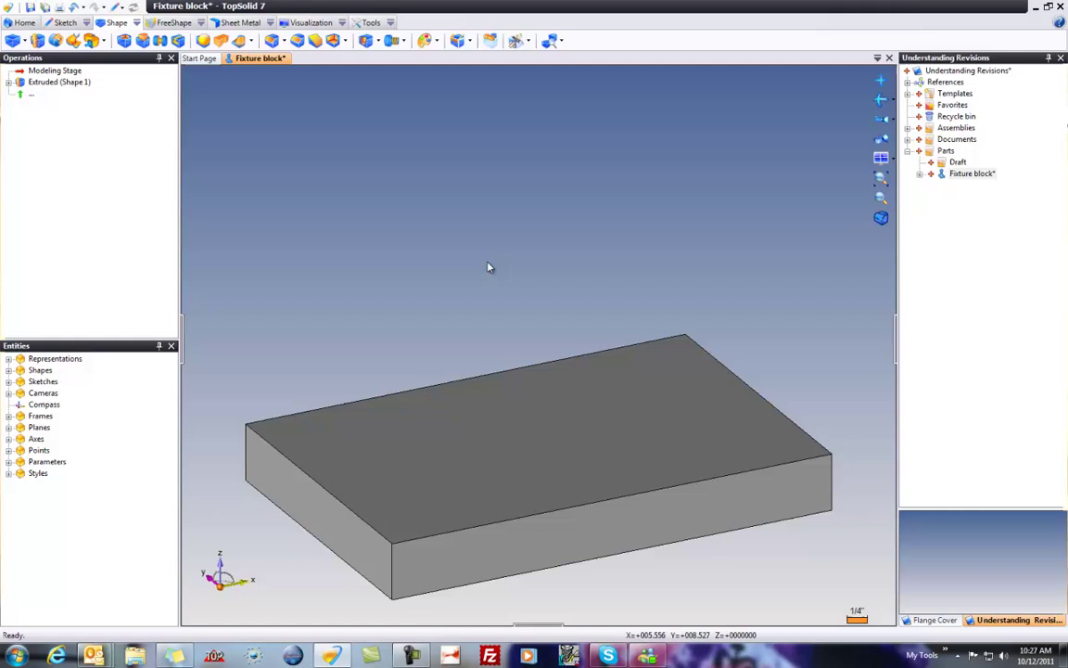
scroll(545, 235, "down", 1)
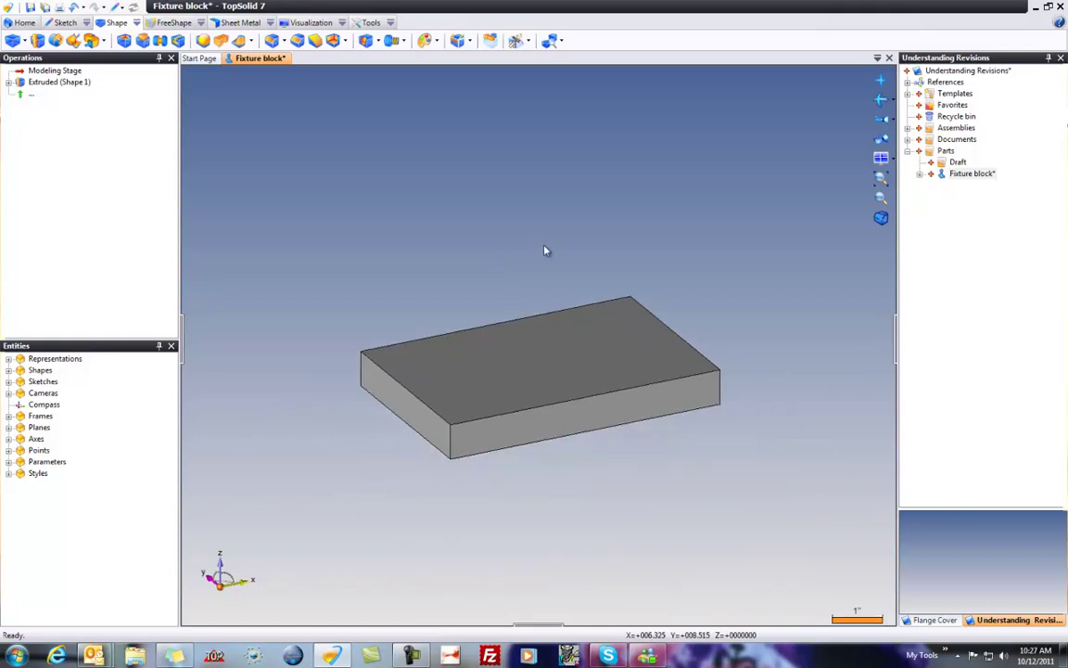
- Chamfer the four bottom edges of the block with an identical distance of 0.09375 inches
right_click(577, 440)
left_click(604, 461)
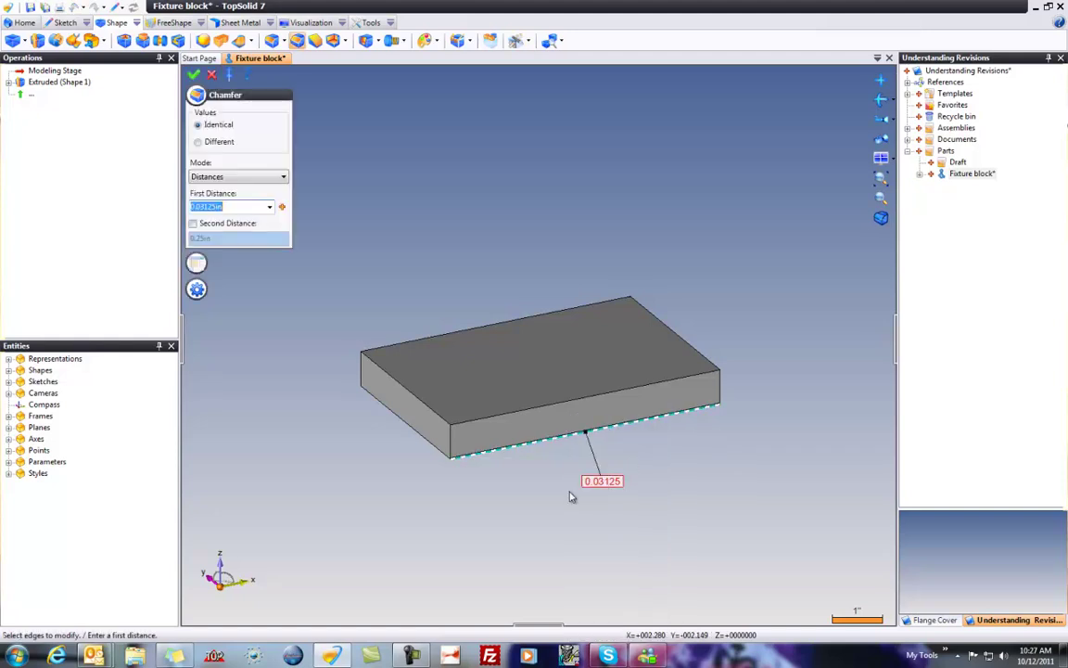
type(".09375")
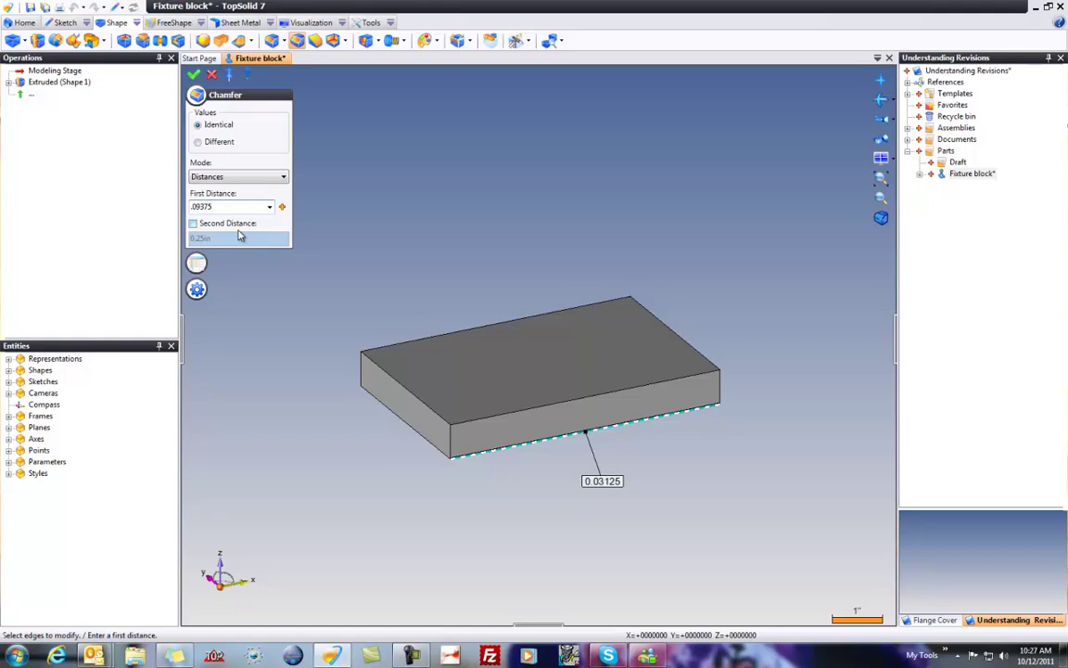
key("Tab")
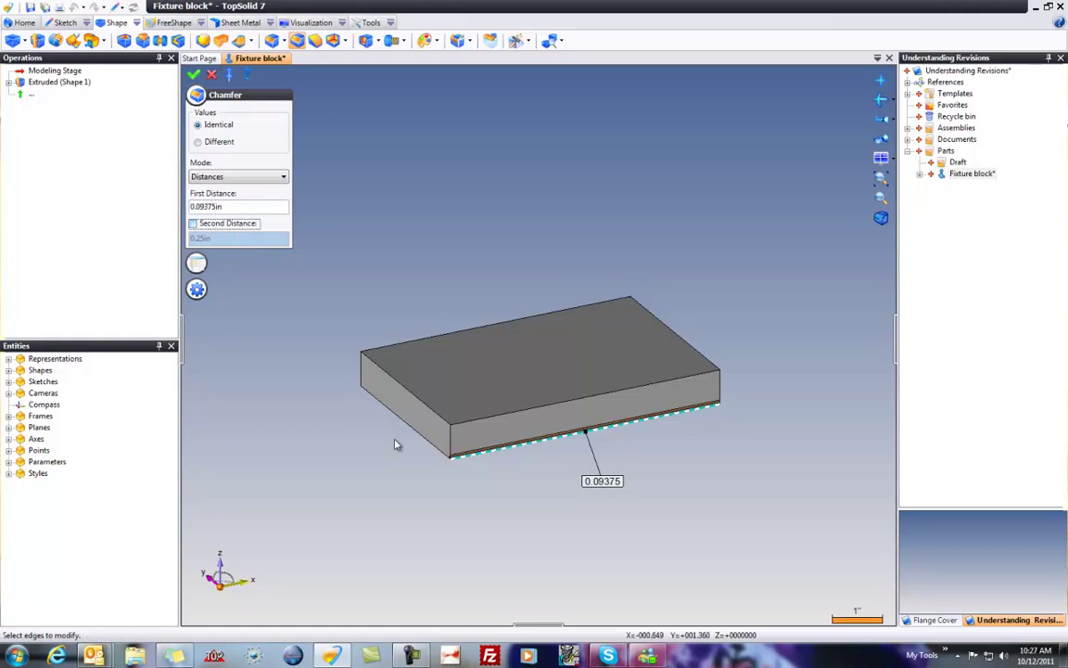
middle_click_drag(406, 431, 460, 448)
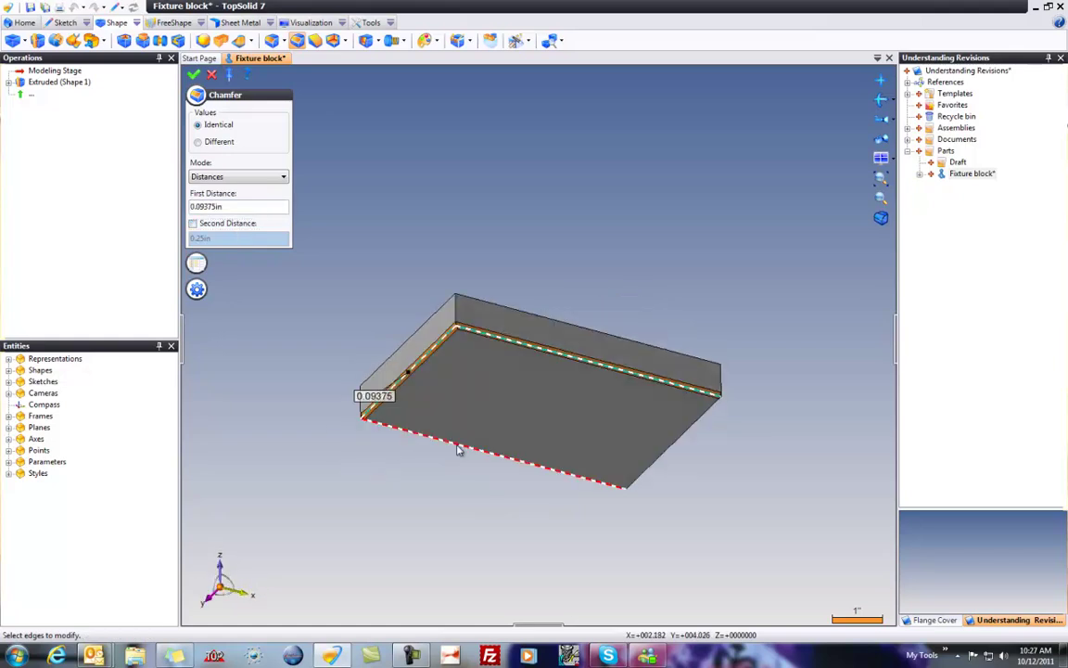
left_click(194, 74)
middle_click_drag(538, 167, 575, 333)
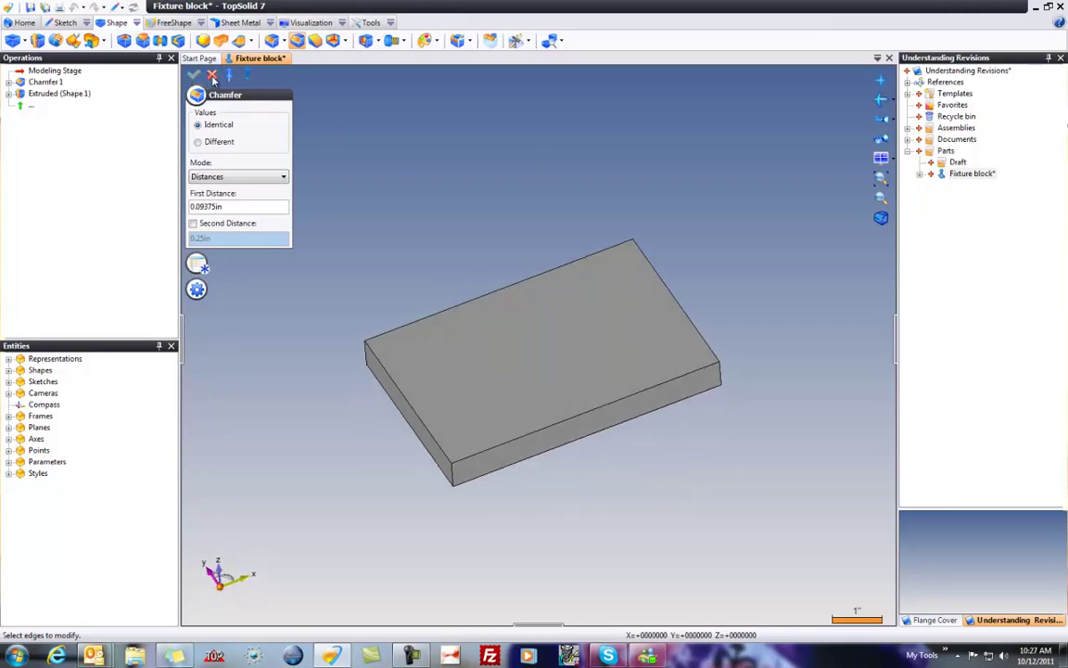
key("Escape")
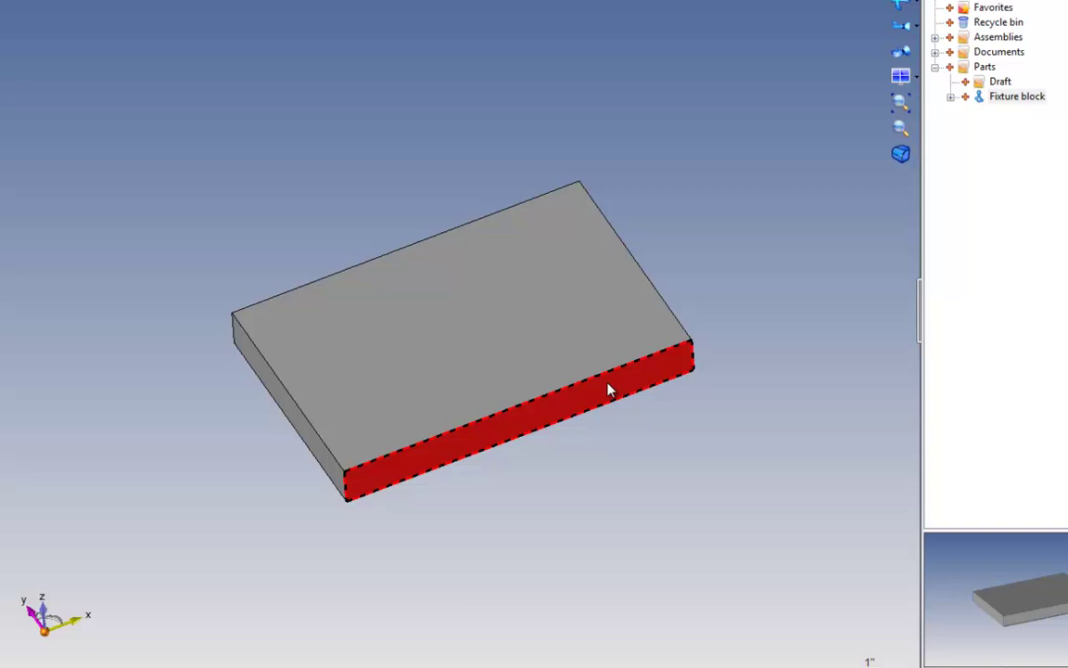
- Create a draft of the Fixture block part using the A Size - Part project template
right_click(1003, 95)
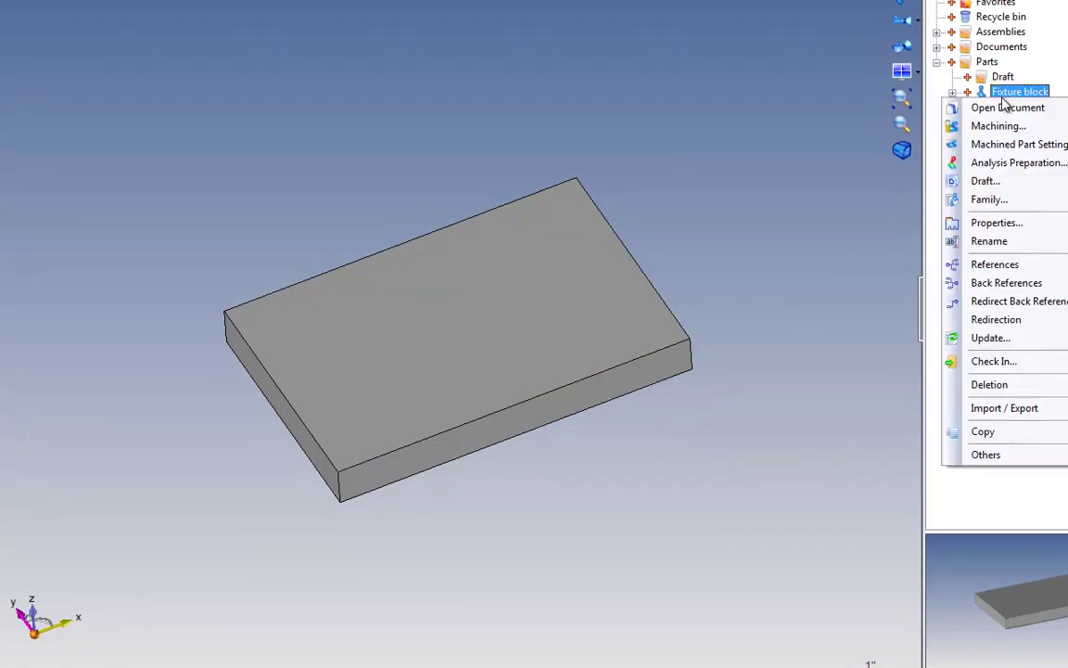
left_click(1040, 183)
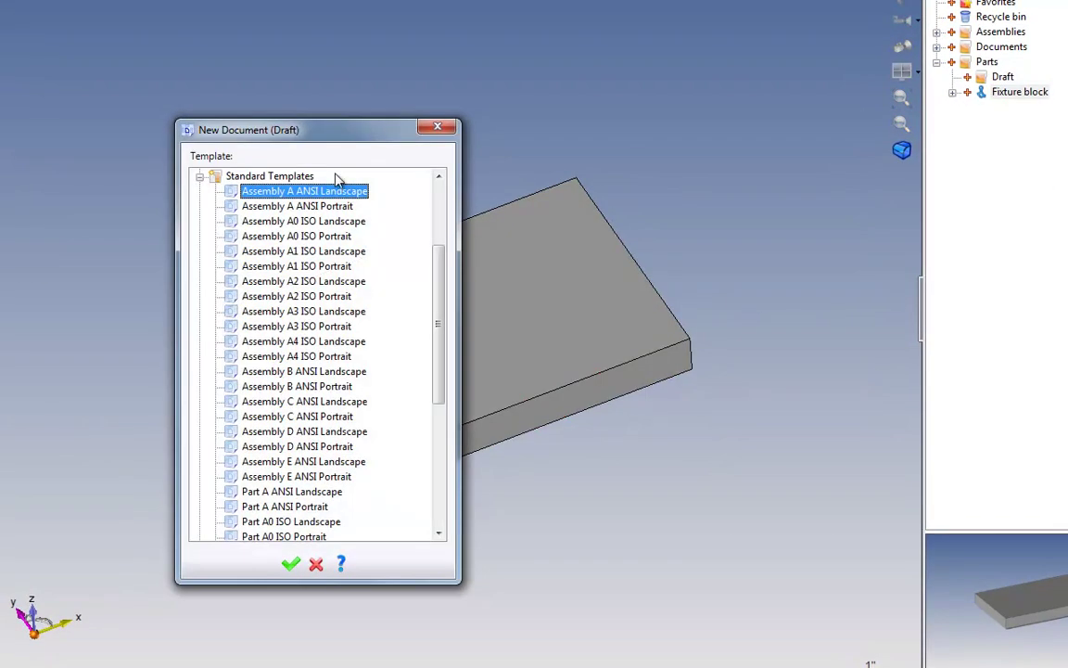
left_click(199, 176)
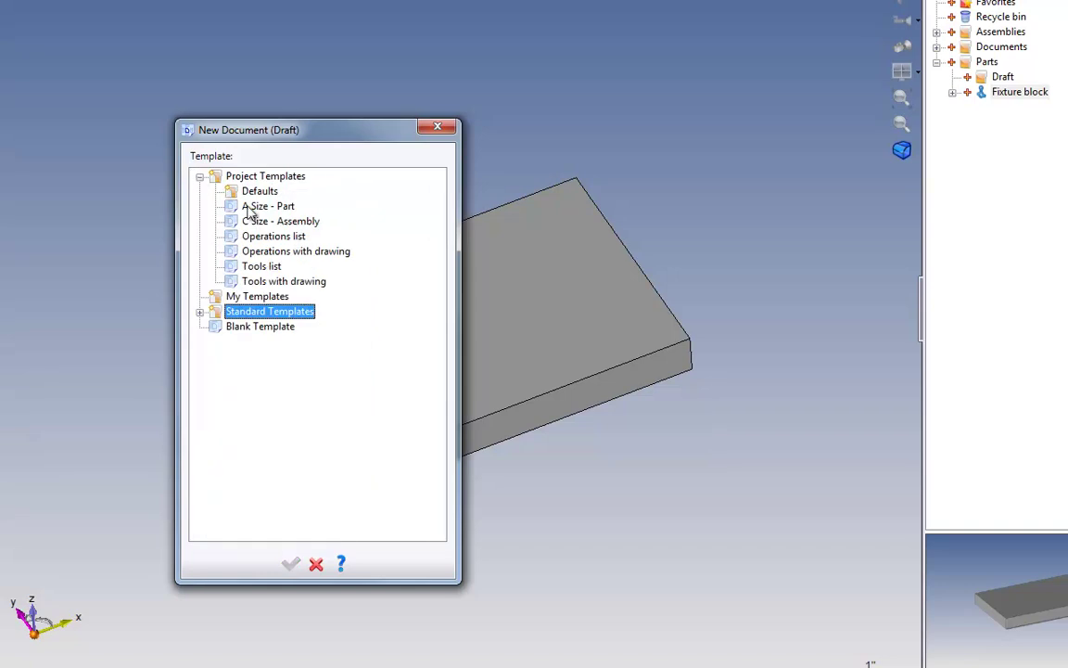
left_click(288, 210)
left_click(291, 565)
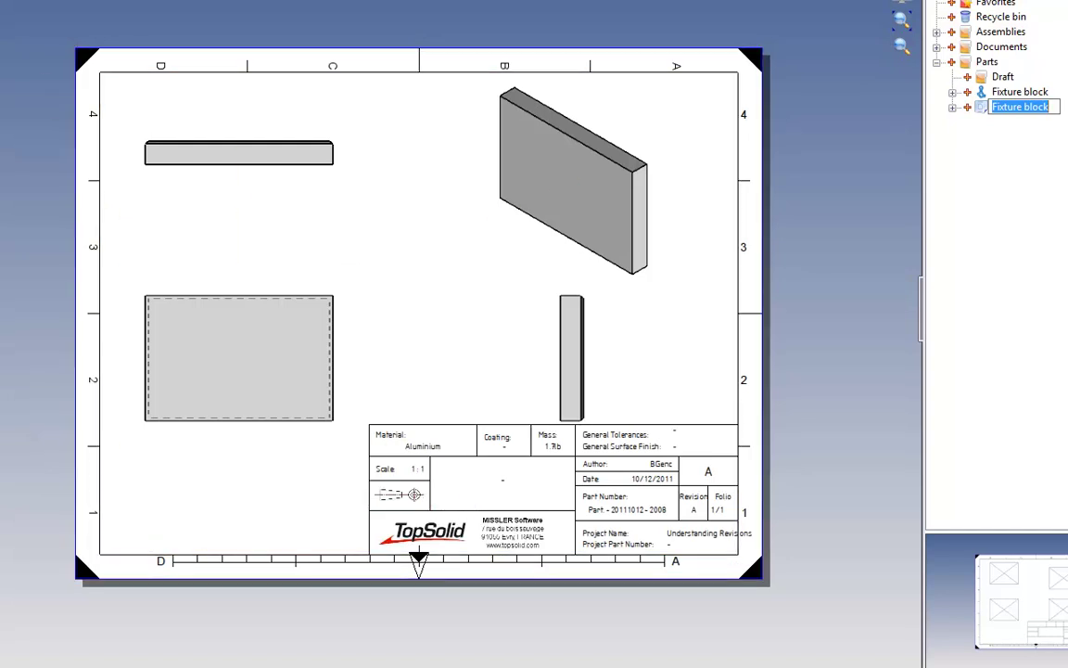
- Add projected annotations to the draft's main view, View 1, with Normal styles, and save the draft
right_click(265, 293)
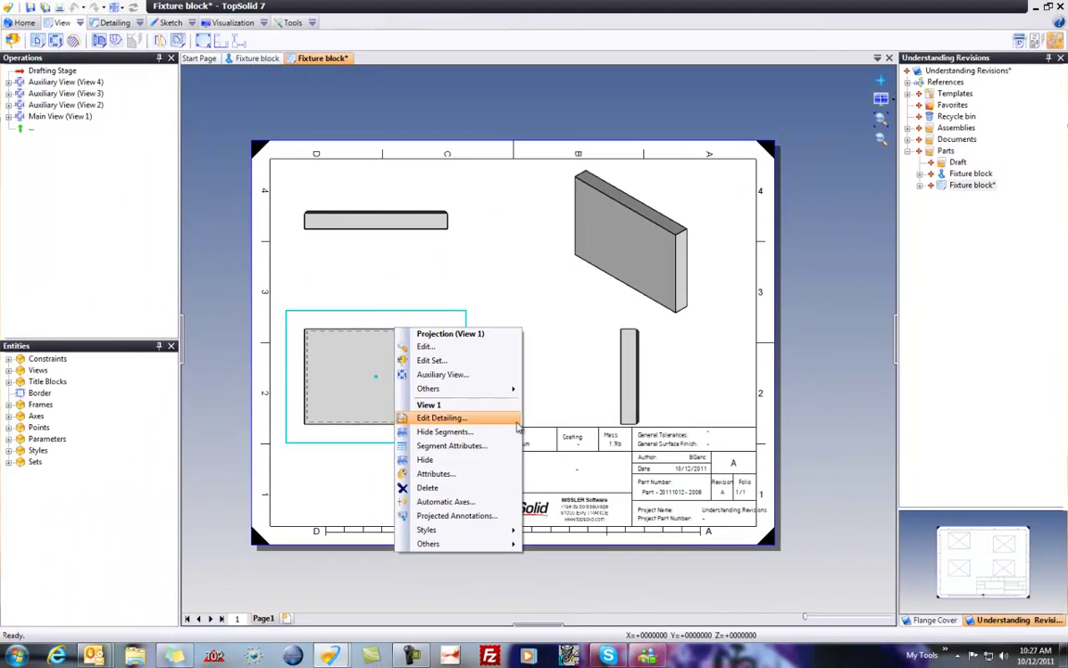
left_click(506, 516)
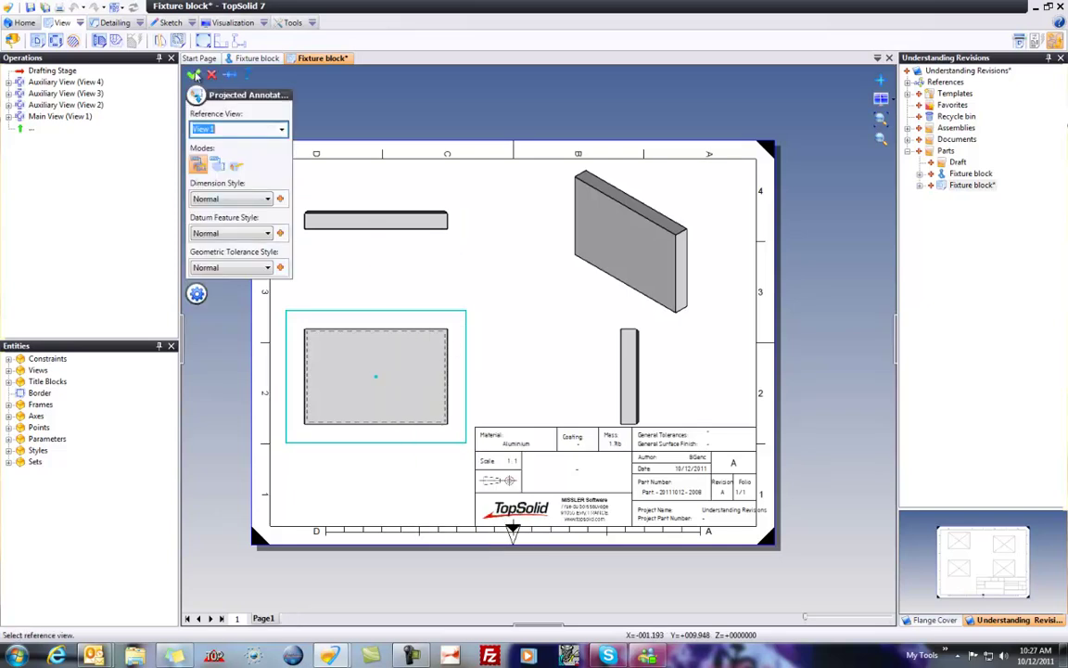
left_click(197, 76)
scroll(419, 376, "up", 4)
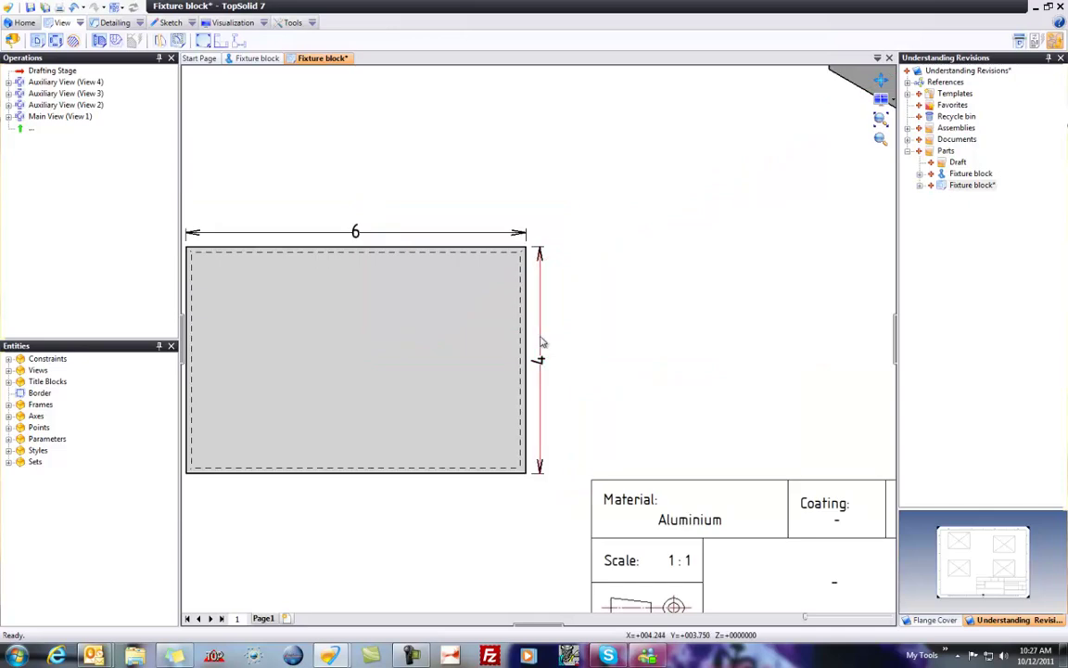
scroll(474, 243, "down", 1)
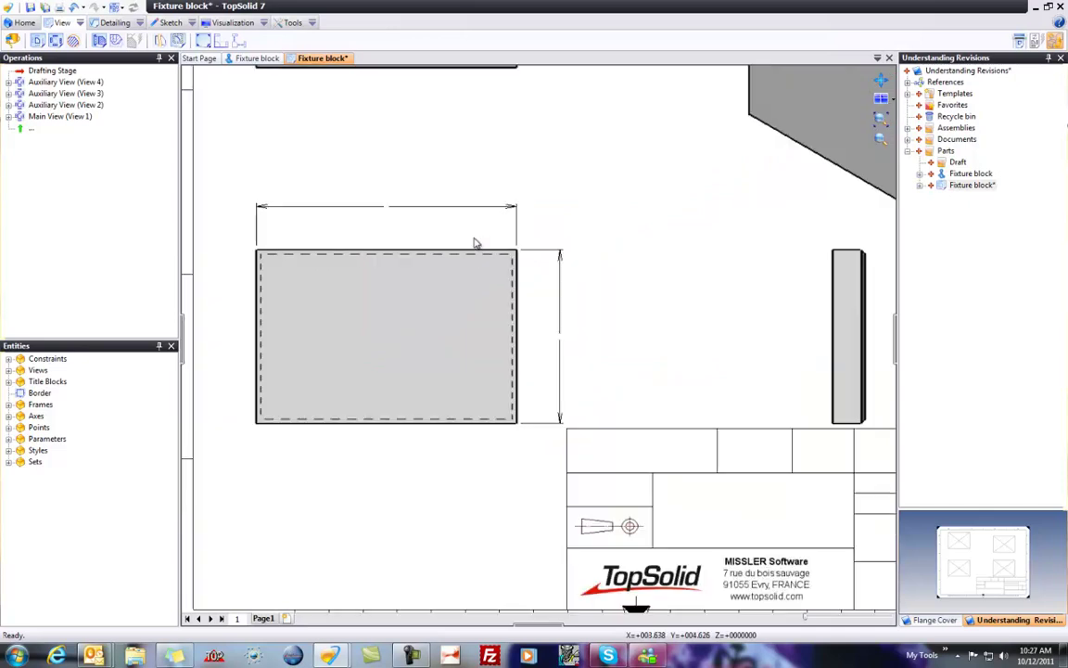
scroll(474, 243, "down", 2)
key("ctrl+s")
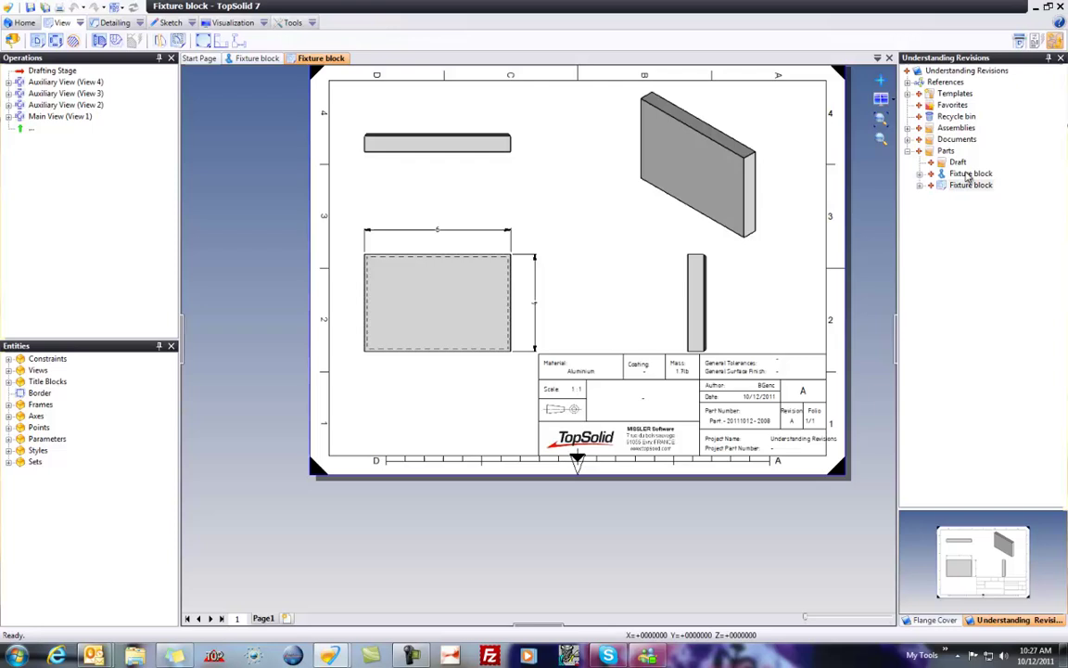
- Expand the revisions of the Fixture block part and draft in the project tree to examine the entries under revision A
double_click(968, 177)
left_click(971, 197)
left_click(921, 197)
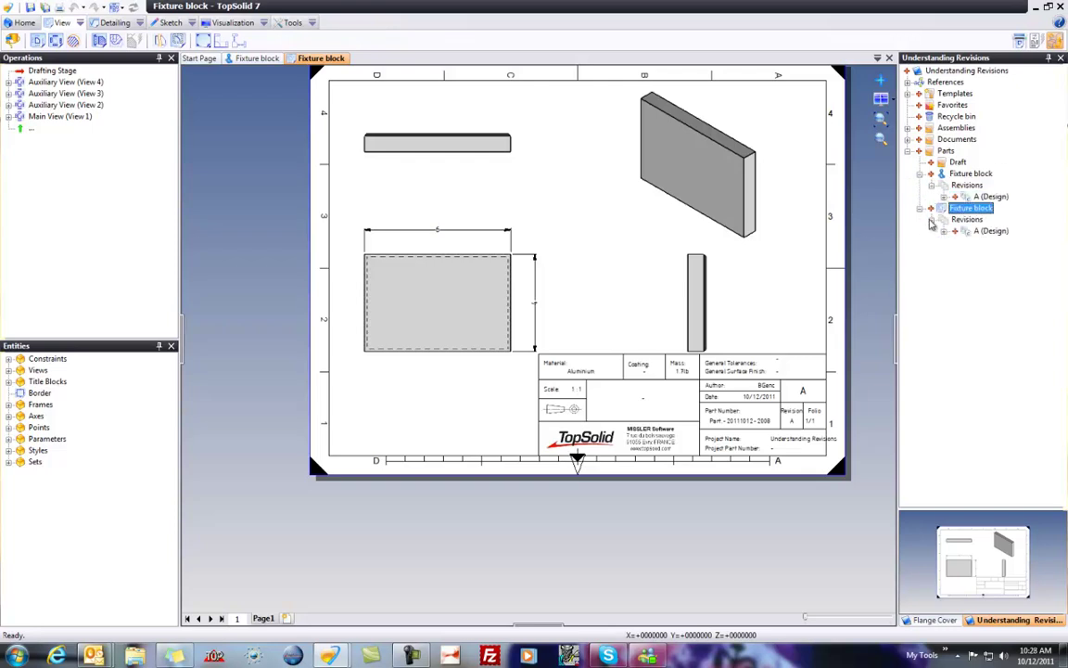
left_click(943, 196)
left_click(944, 242)
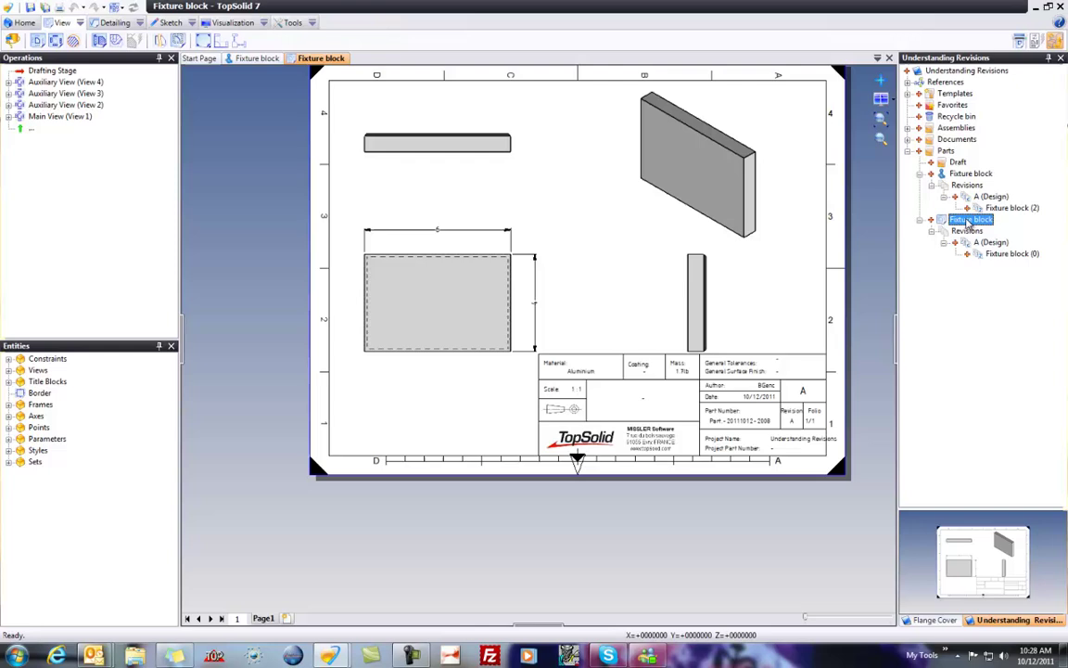
- Check in the Fixture block draft together with its listed related objects, leaving the comment empty
right_click(969, 220)
left_click(971, 345)
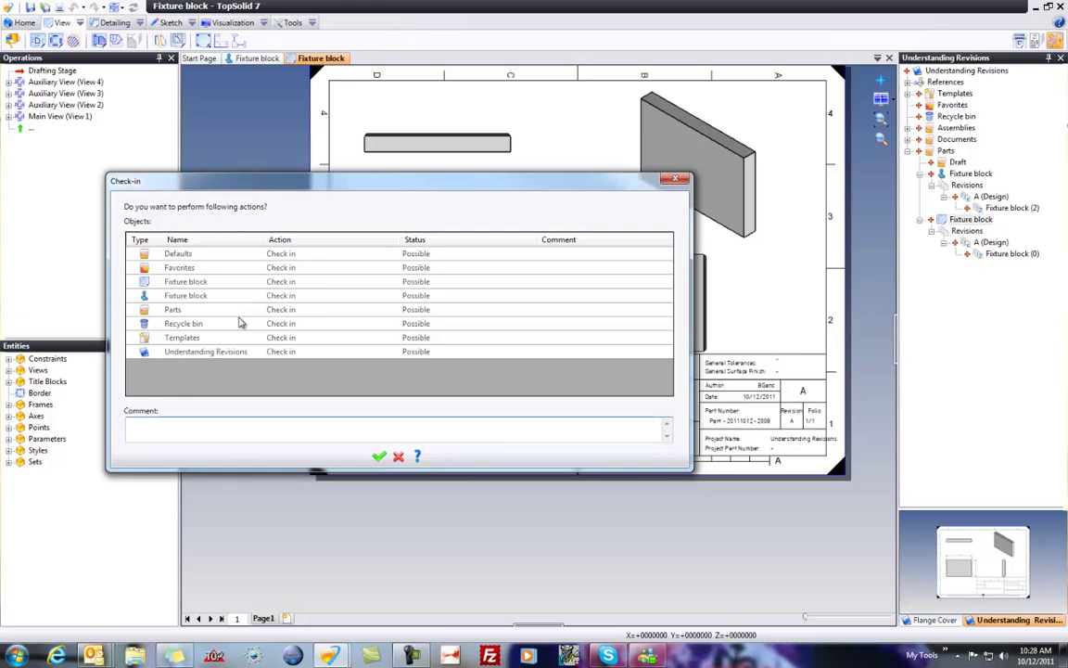
left_click(380, 456)
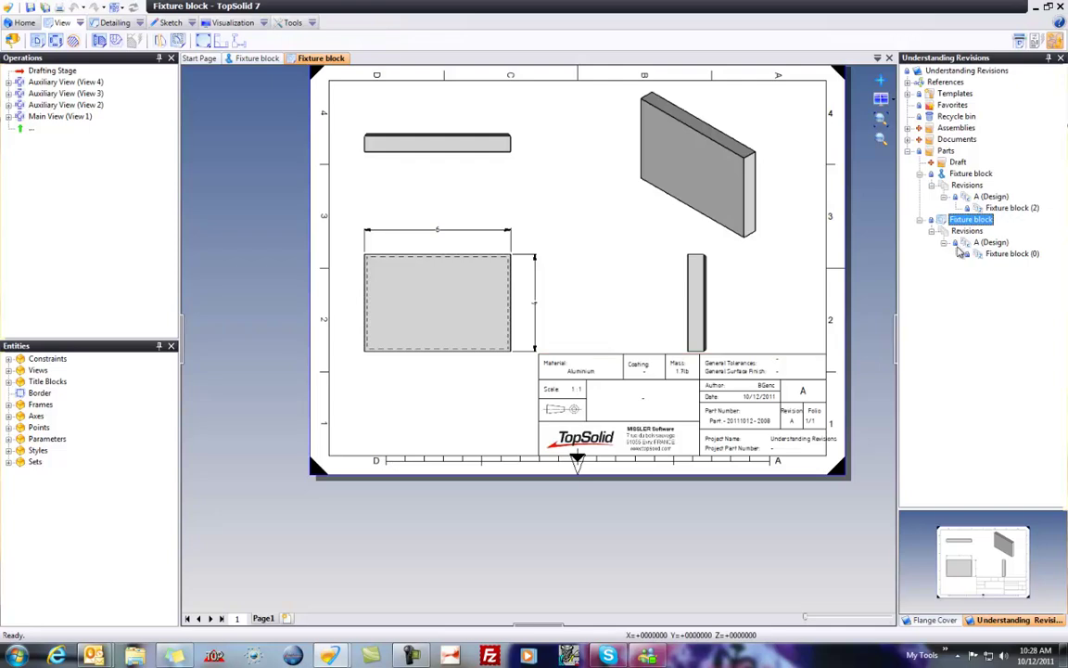
- Switch to the Fixture block part document and check it out for editing
left_click(255, 59)
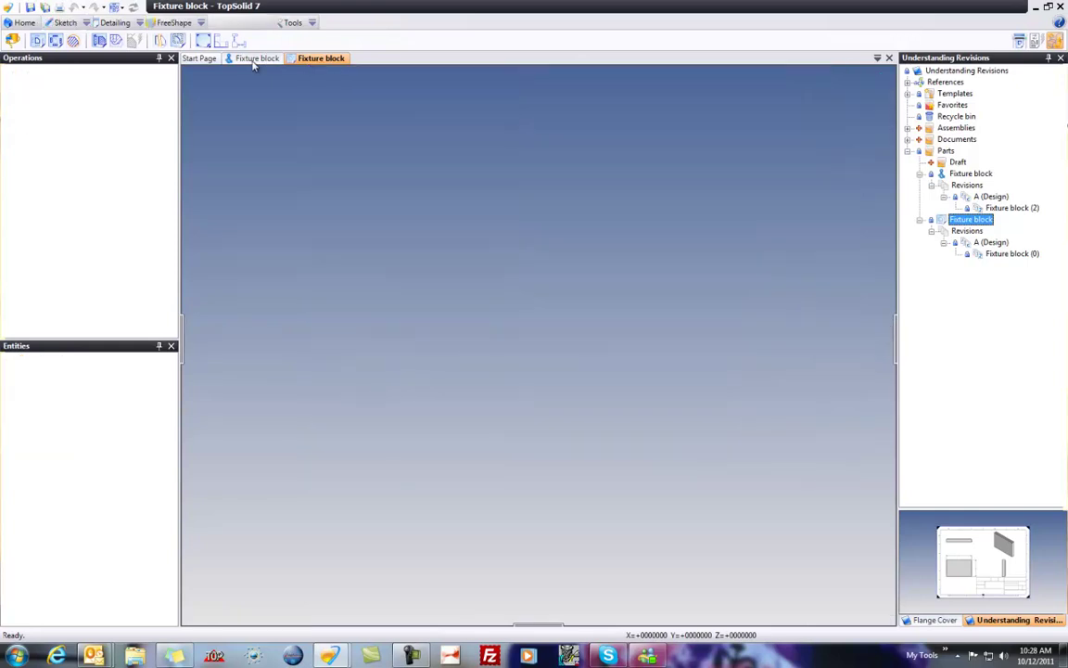
left_click(255, 58)
middle_click_drag(644, 179, 761, 254)
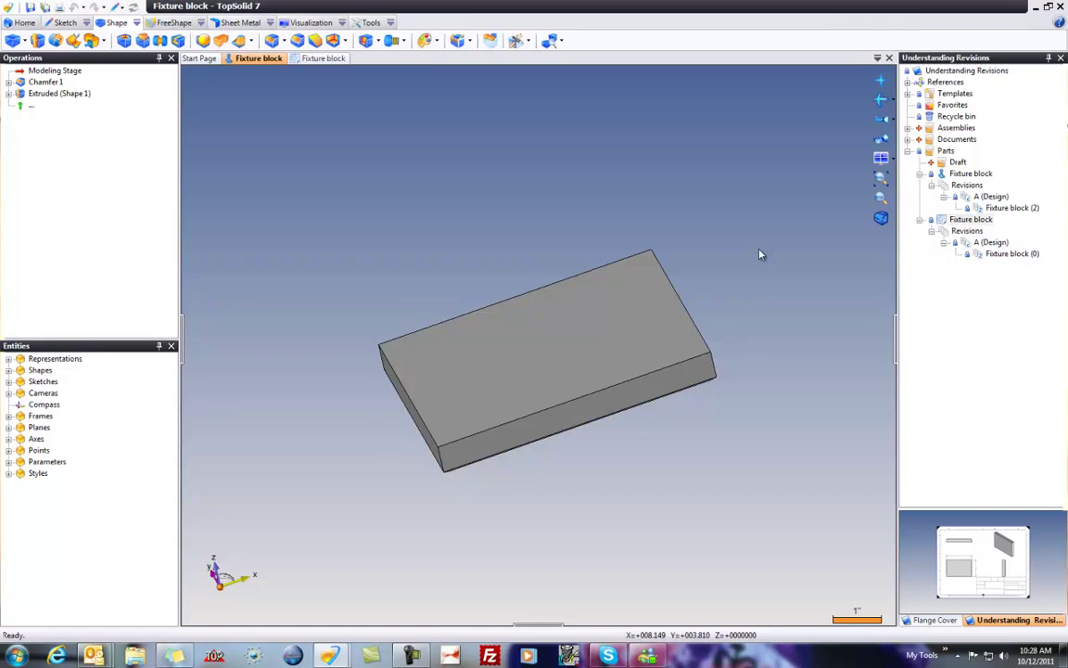
right_click(980, 176)
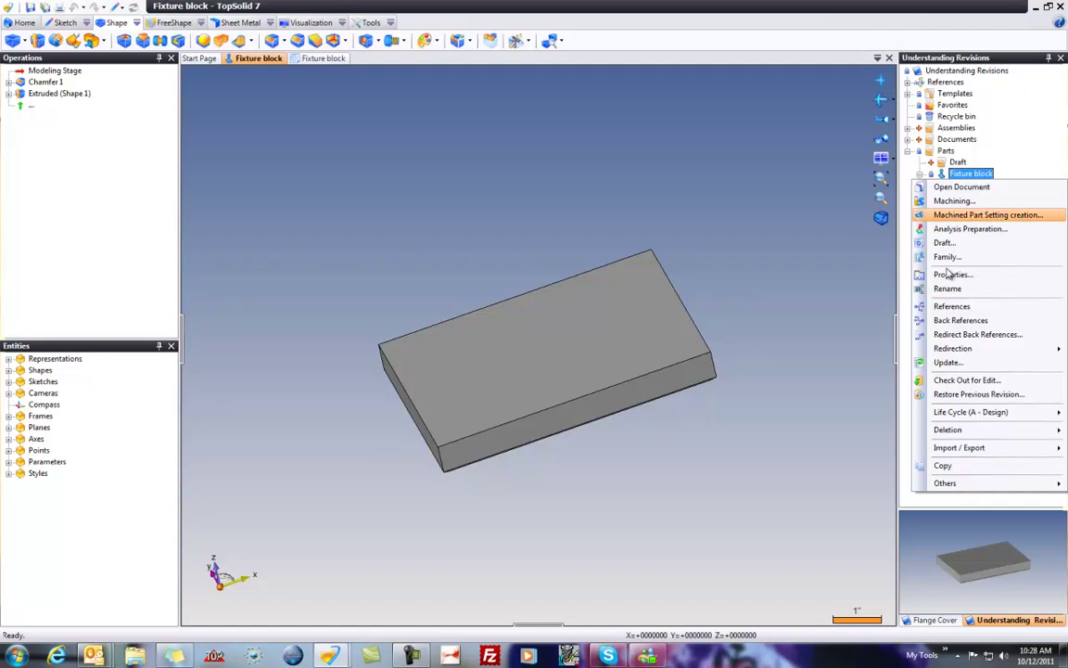
left_click(964, 382)
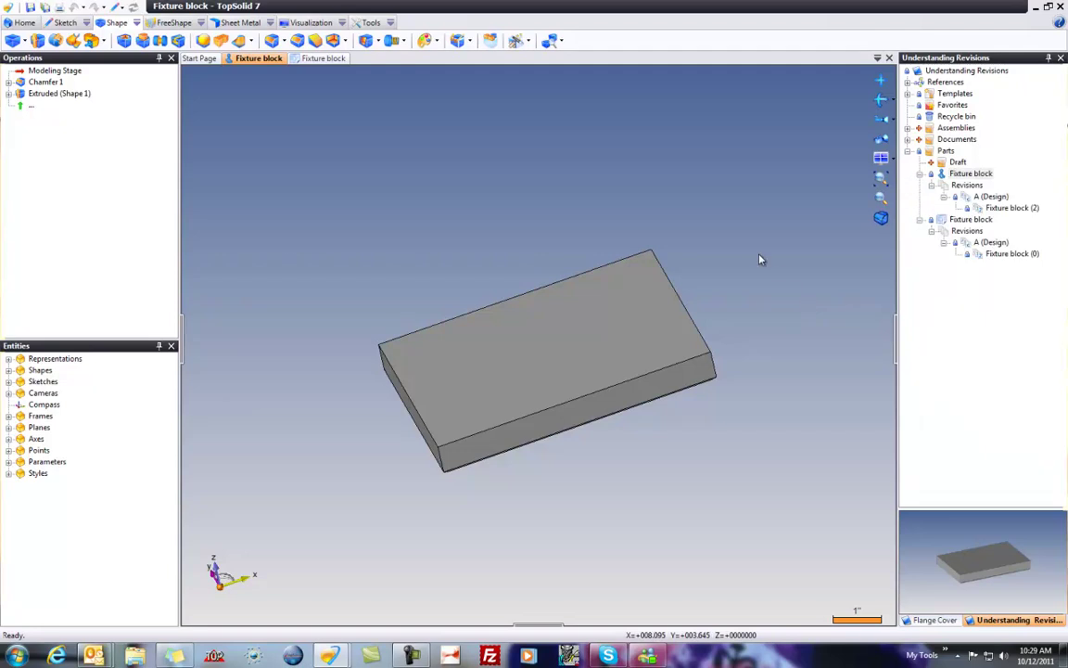
left_click(582, 338)
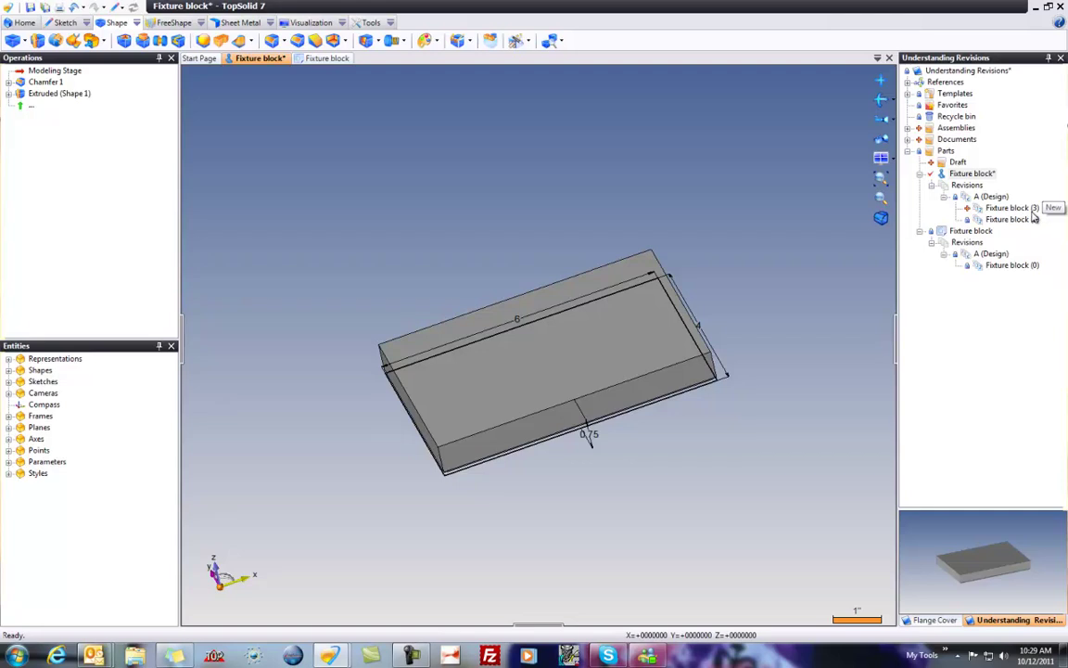
right_click(469, 466)
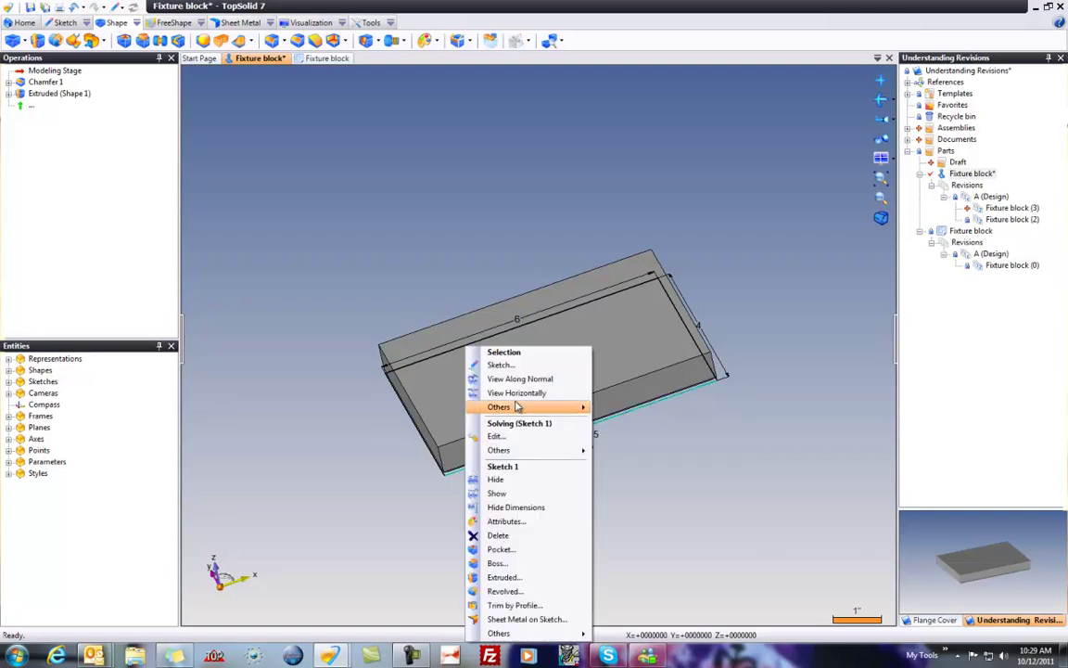
left_click(500, 364)
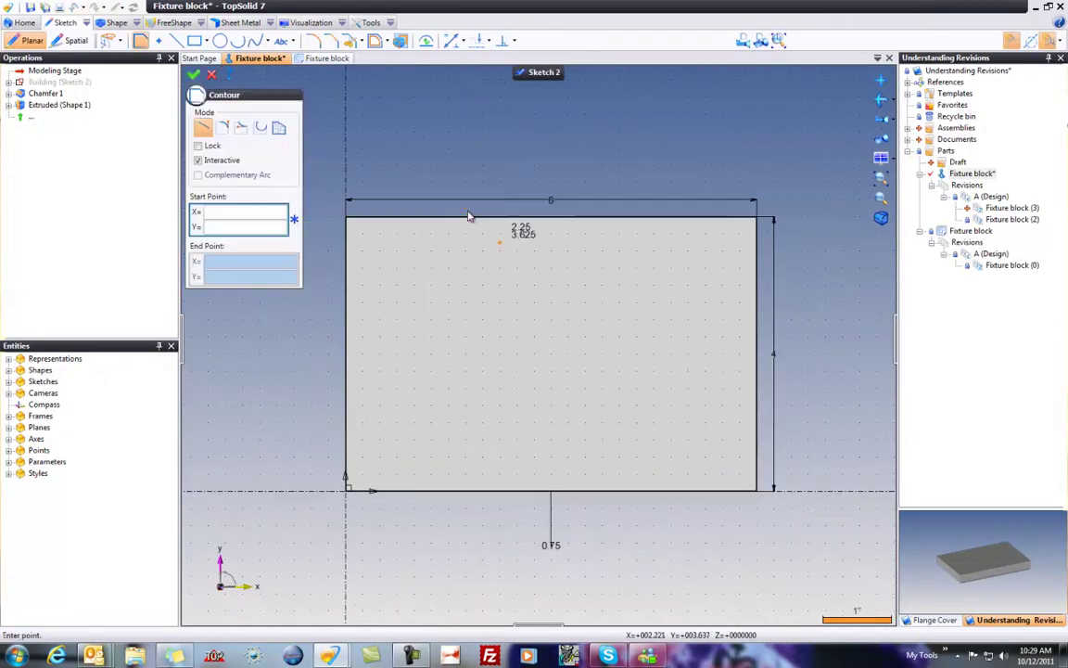
left_click(313, 40)
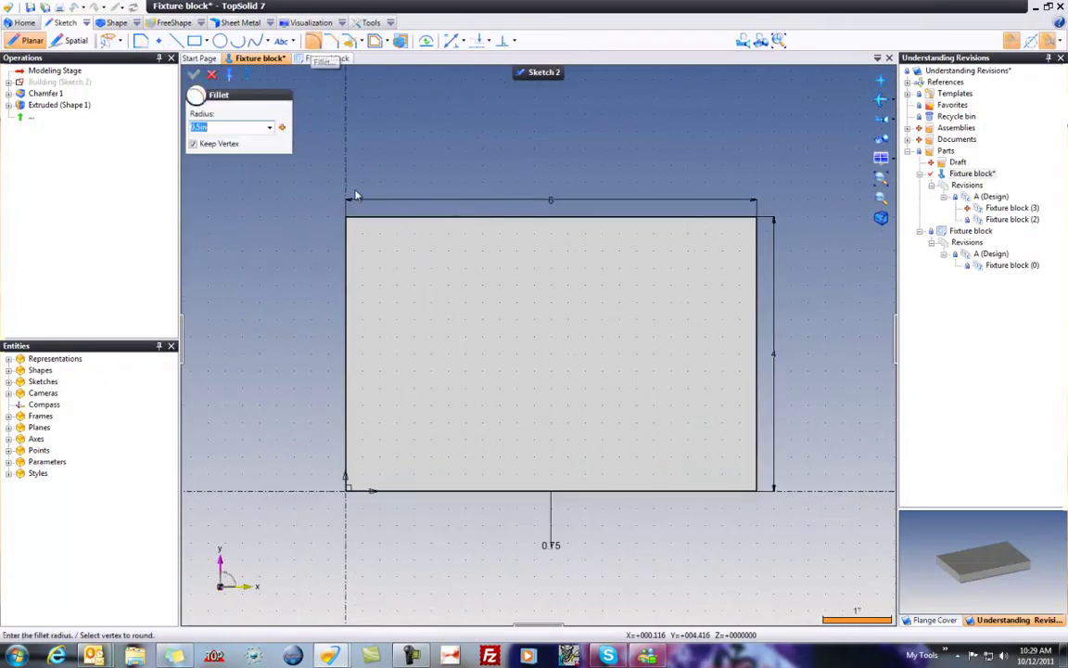
left_click(211, 74)
left_click(542, 72)
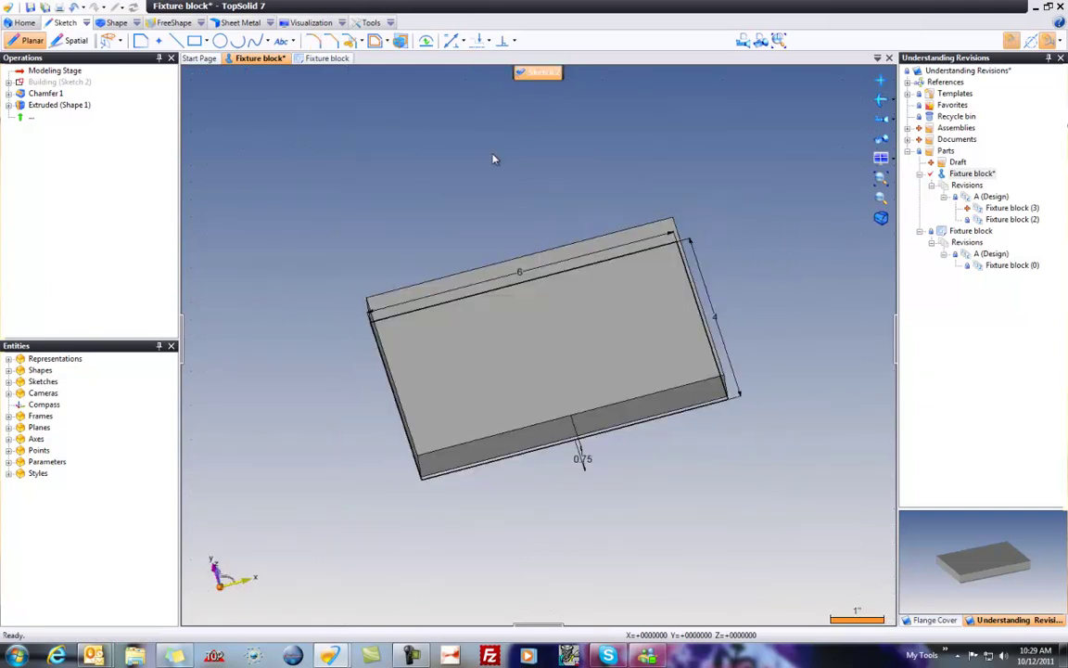
- Fillet all four corners of the block's base sketch with a 0.5 in radius, and save the rebuilt part
right_click(457, 358)
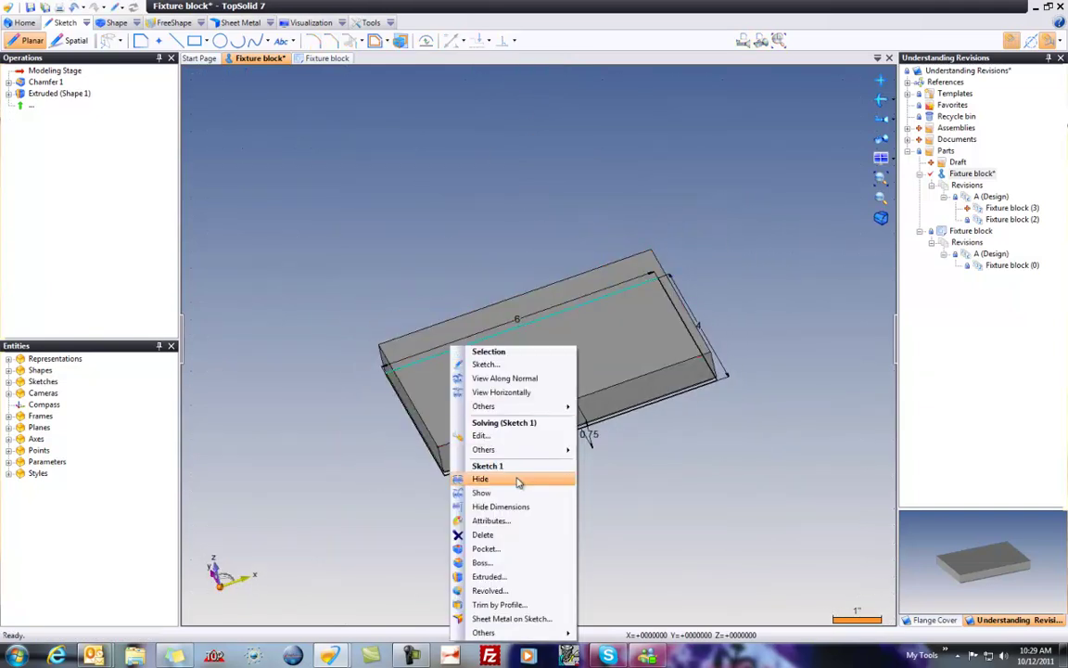
left_click(445, 414)
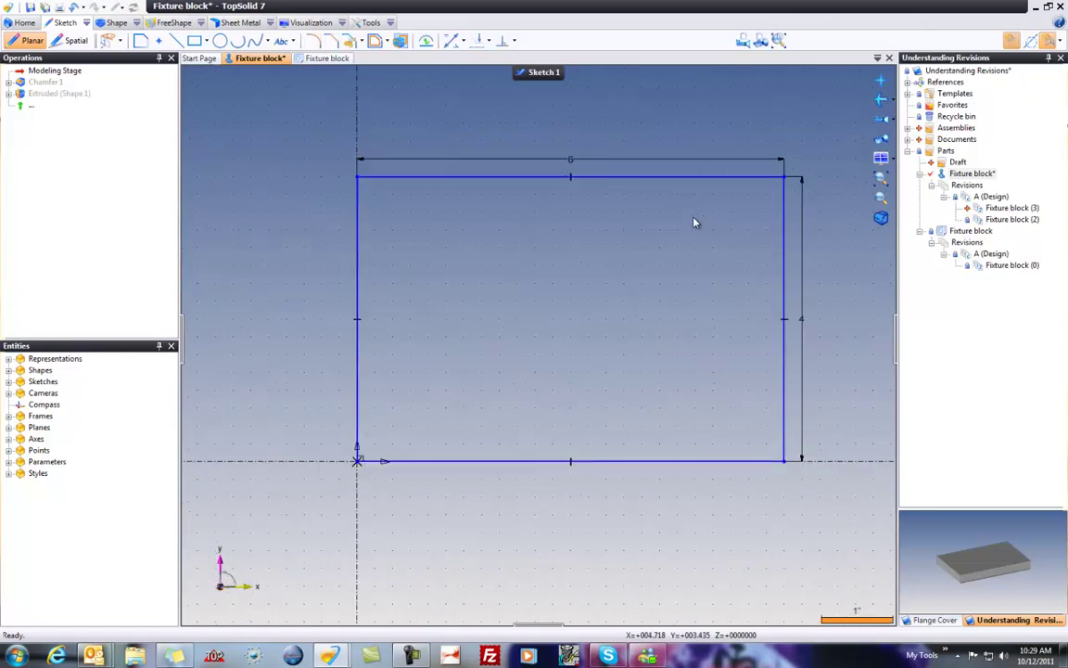
left_click(313, 40)
left_click(410, 183)
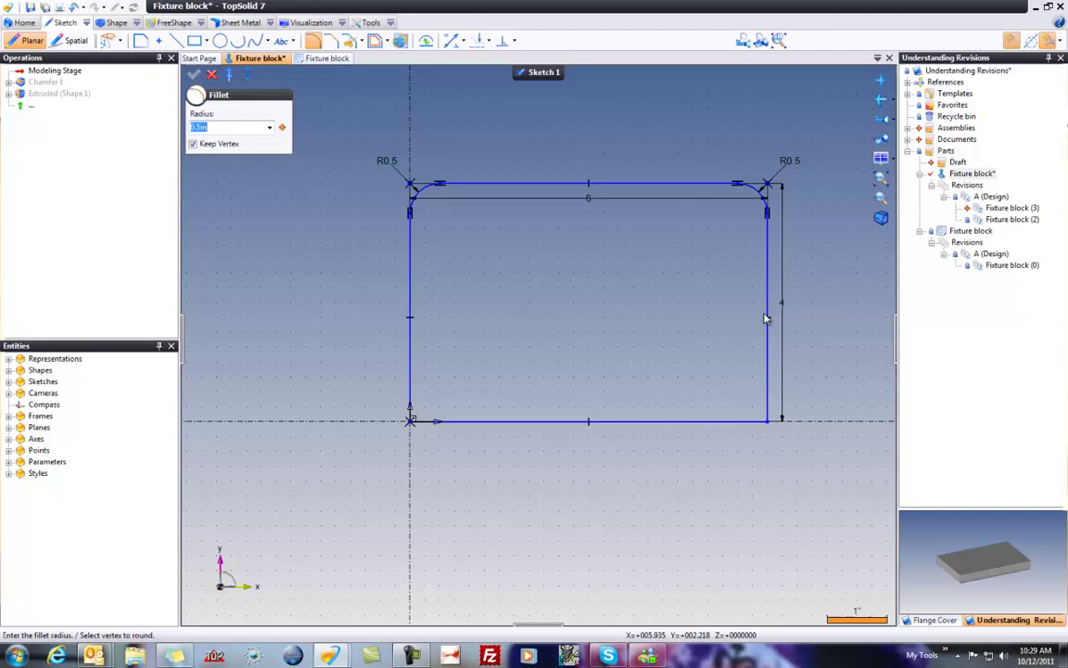
left_click(768, 424)
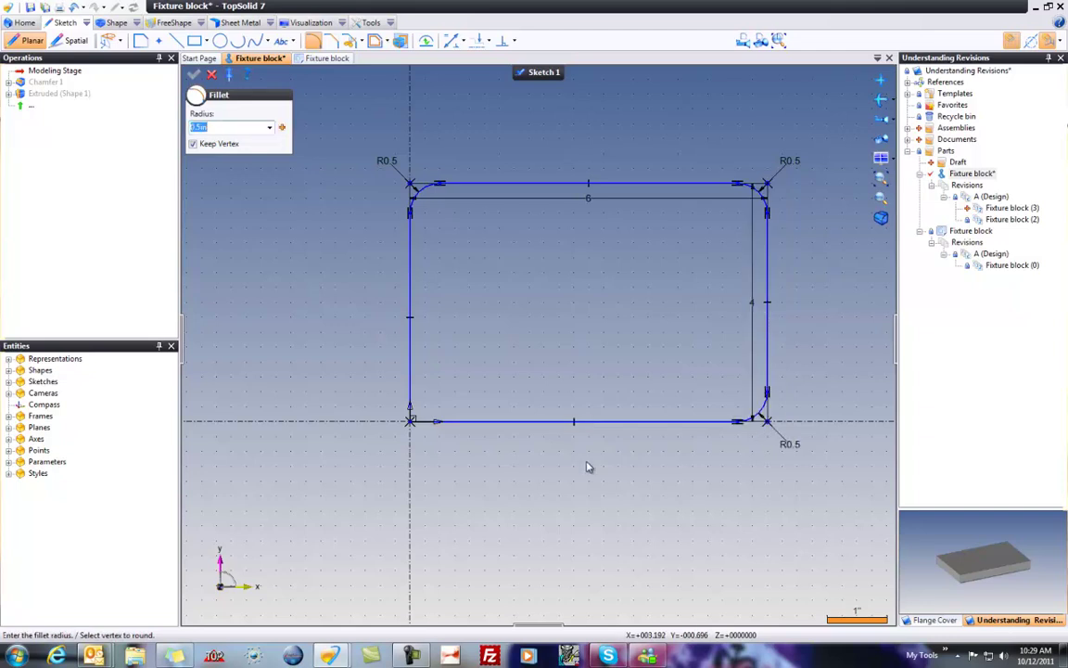
left_click(410, 422)
left_click(193, 74)
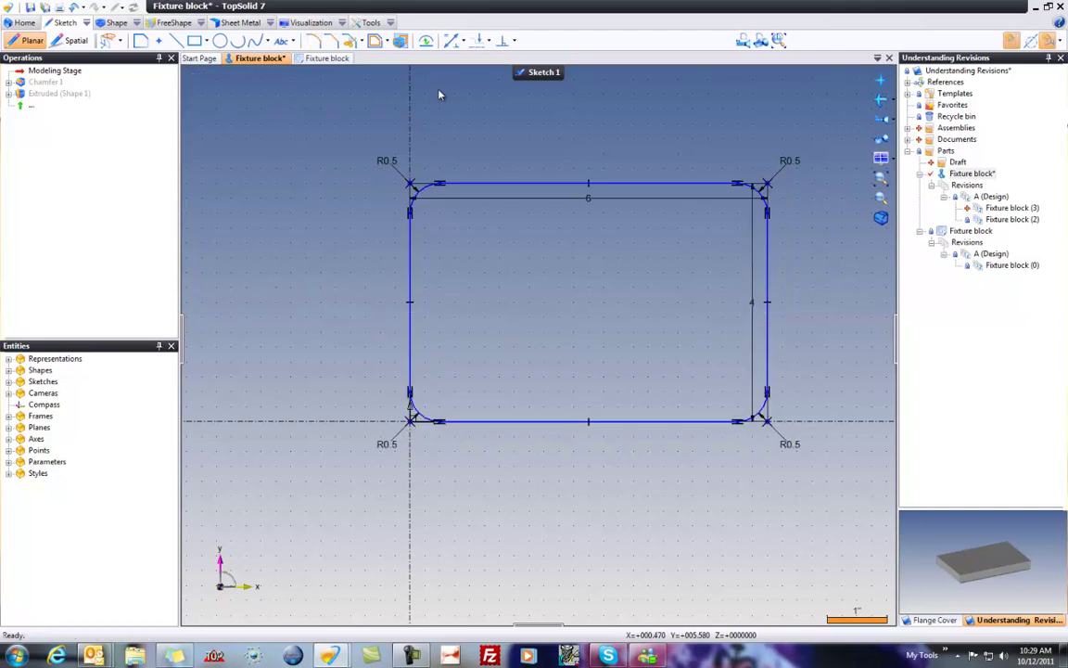
left_click(537, 74)
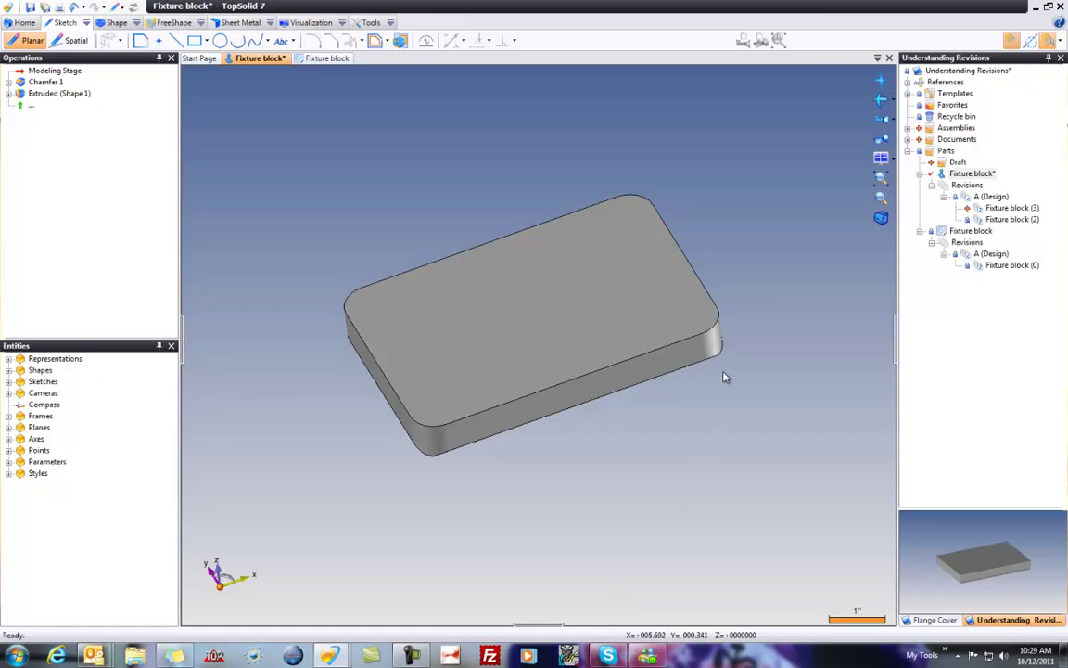
key("ctrl+s")
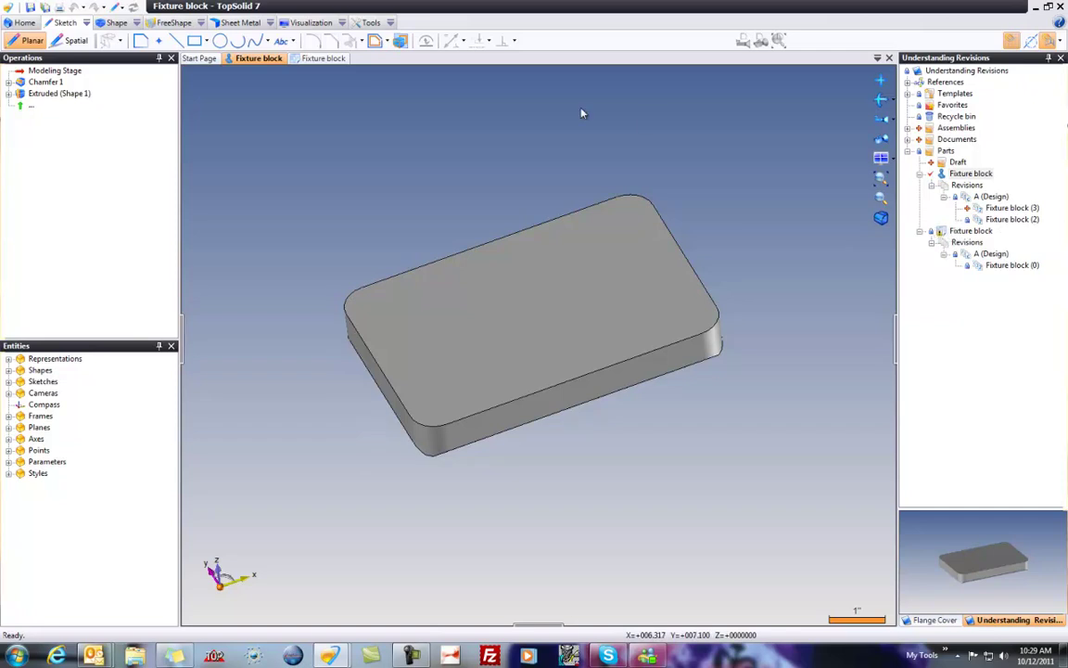
- Update the Fixture block draft by opening it, and check it in together with the part, leaving the comment empty
left_click(312, 59)
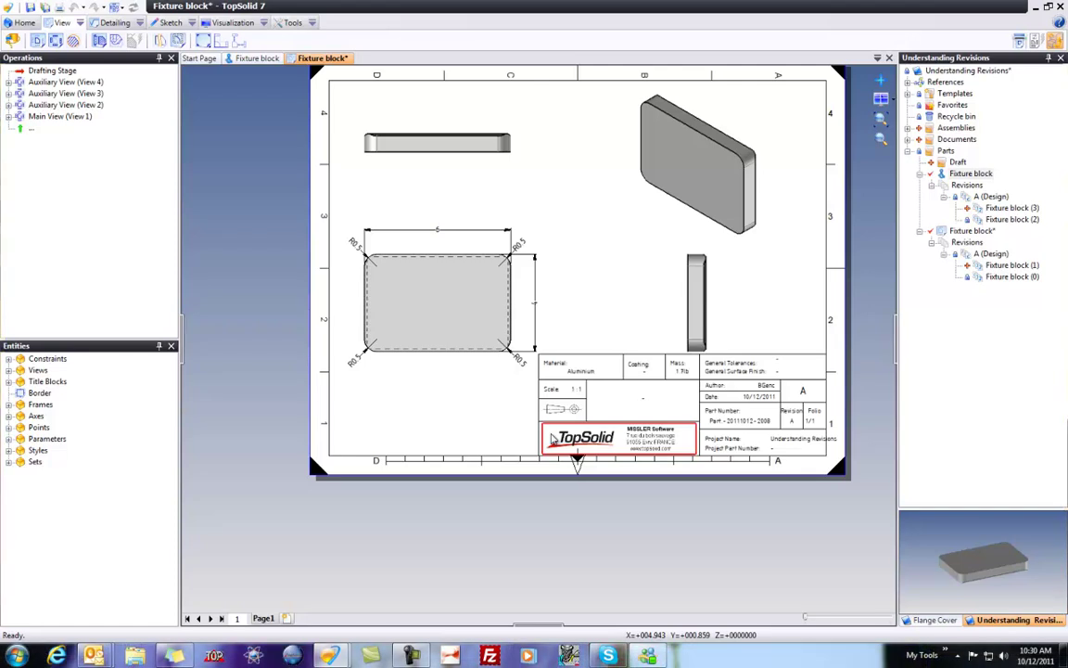
left_click(258, 59)
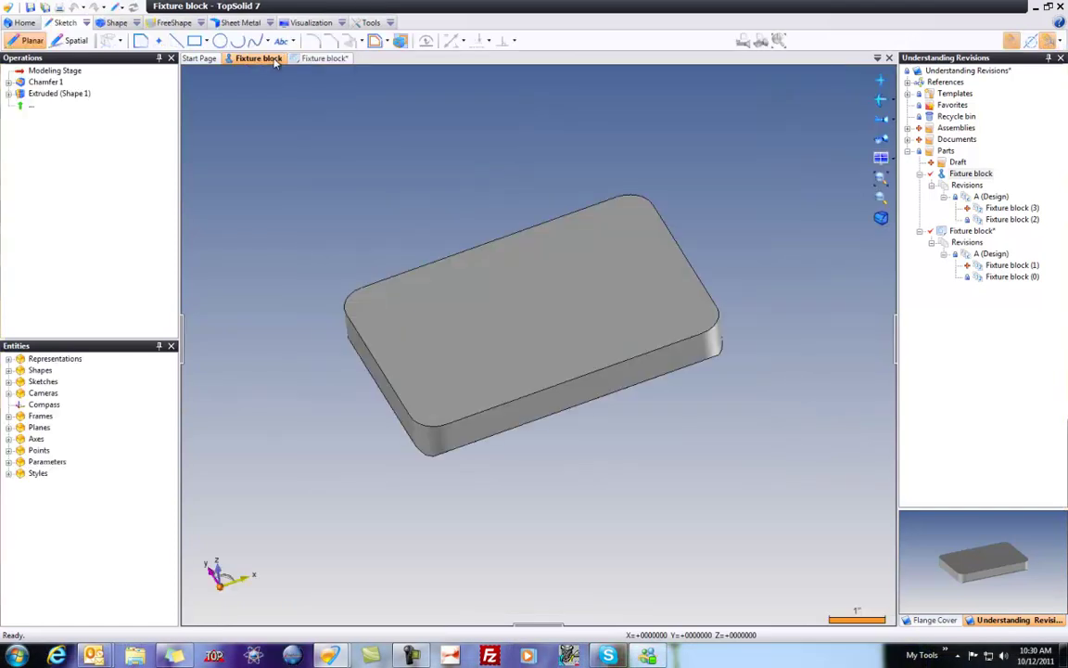
right_click(955, 232)
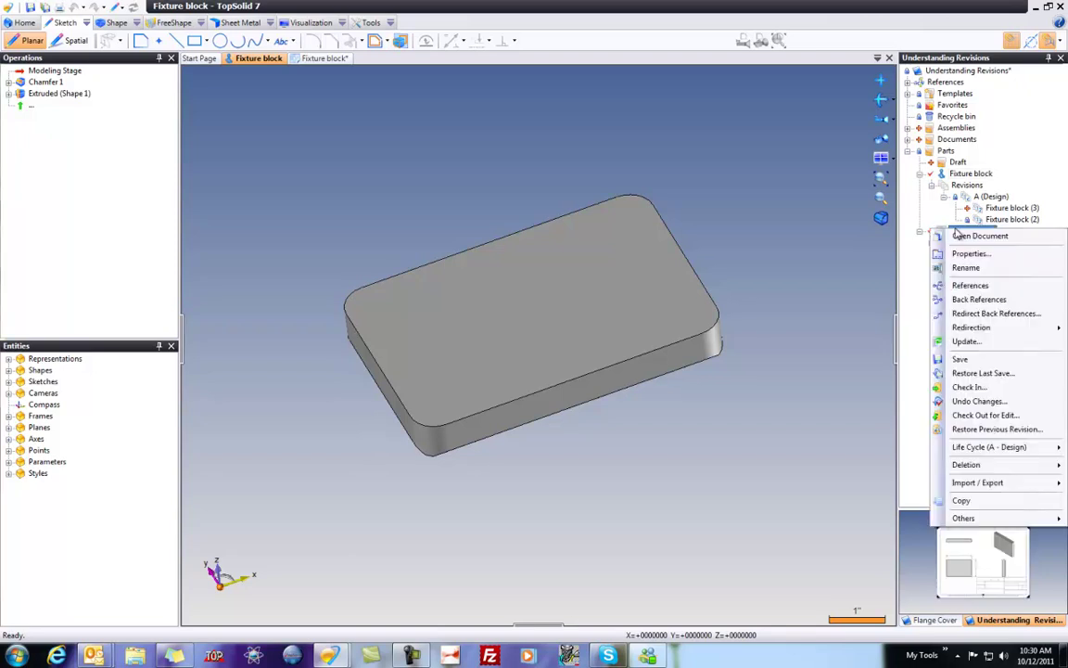
left_click(965, 388)
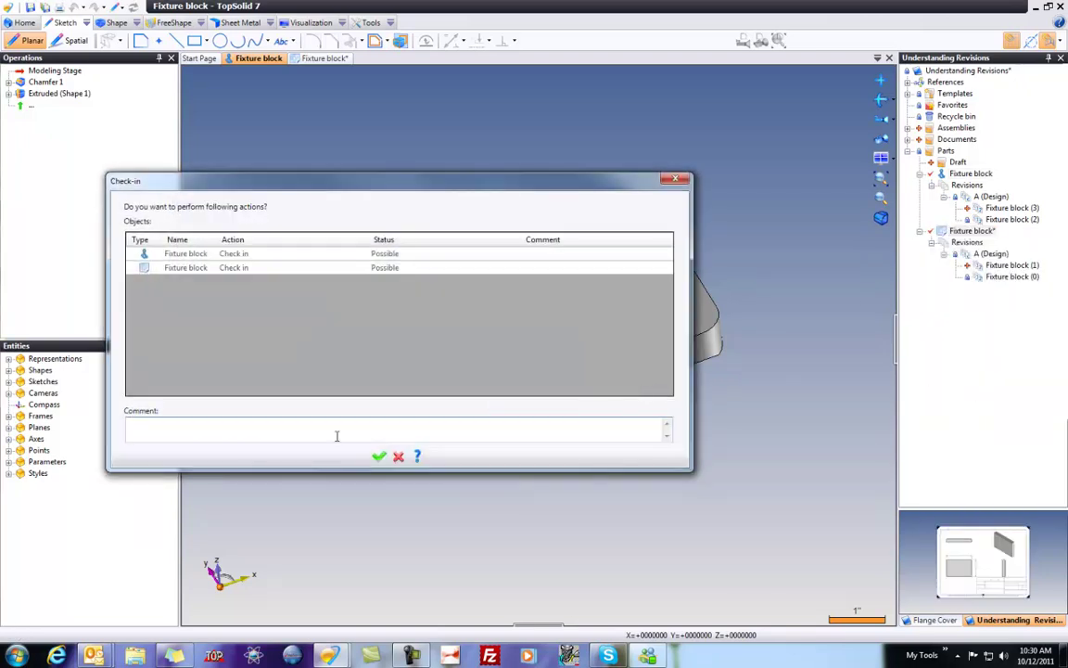
left_click(380, 458)
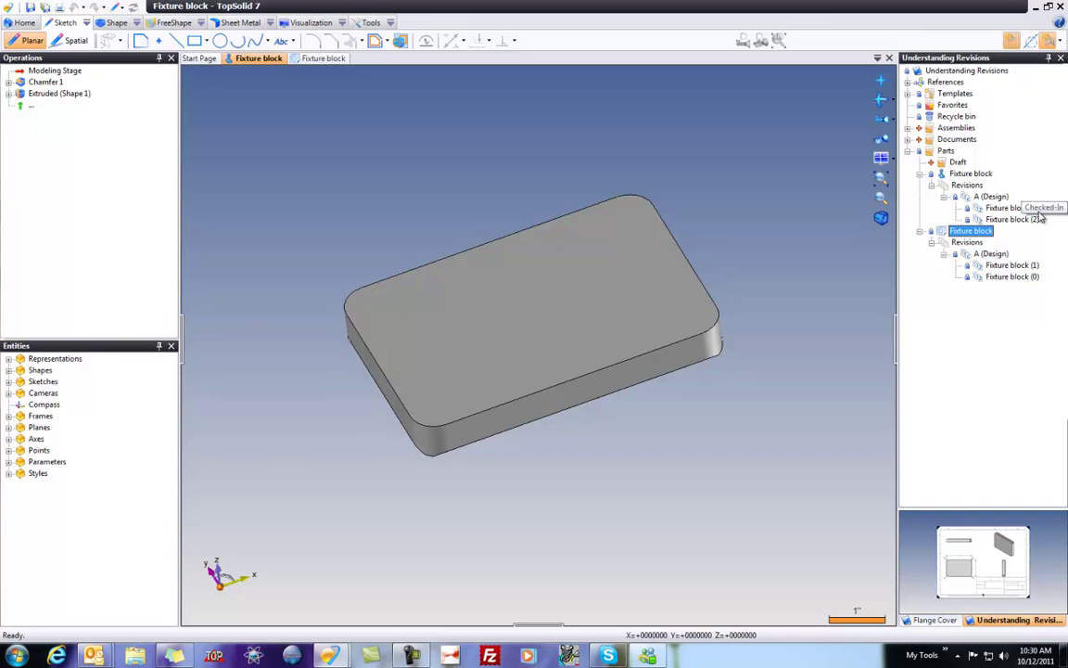
- Set the life cycle of the draft's revision A to validated, including the listed part and project, without a comment
right_click(968, 235)
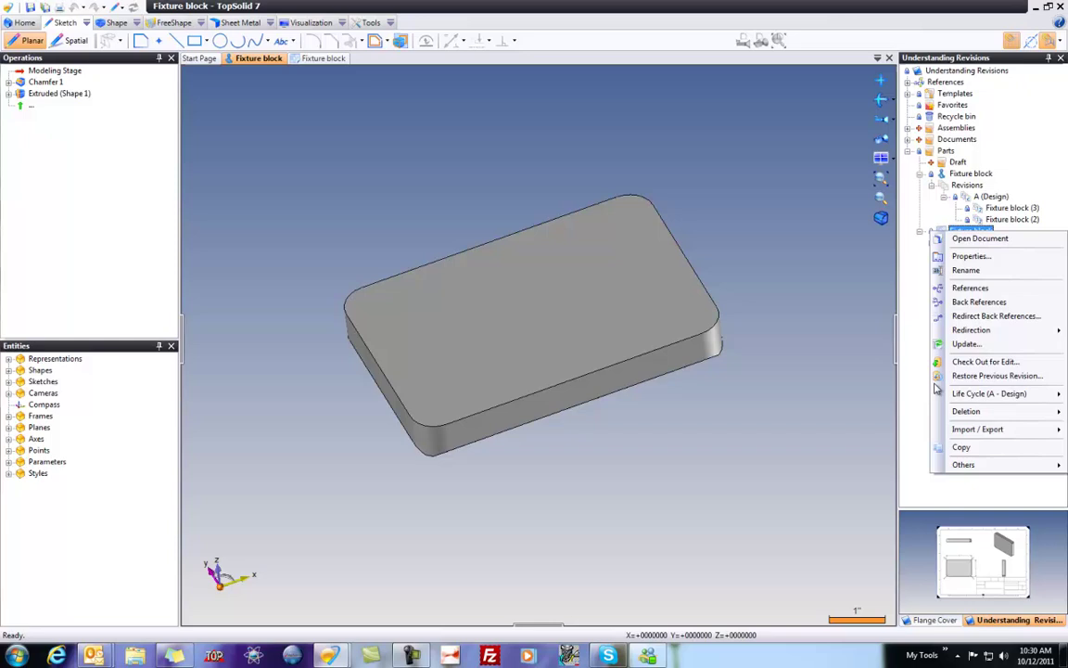
mouse_move(983, 394)
left_click(888, 395)
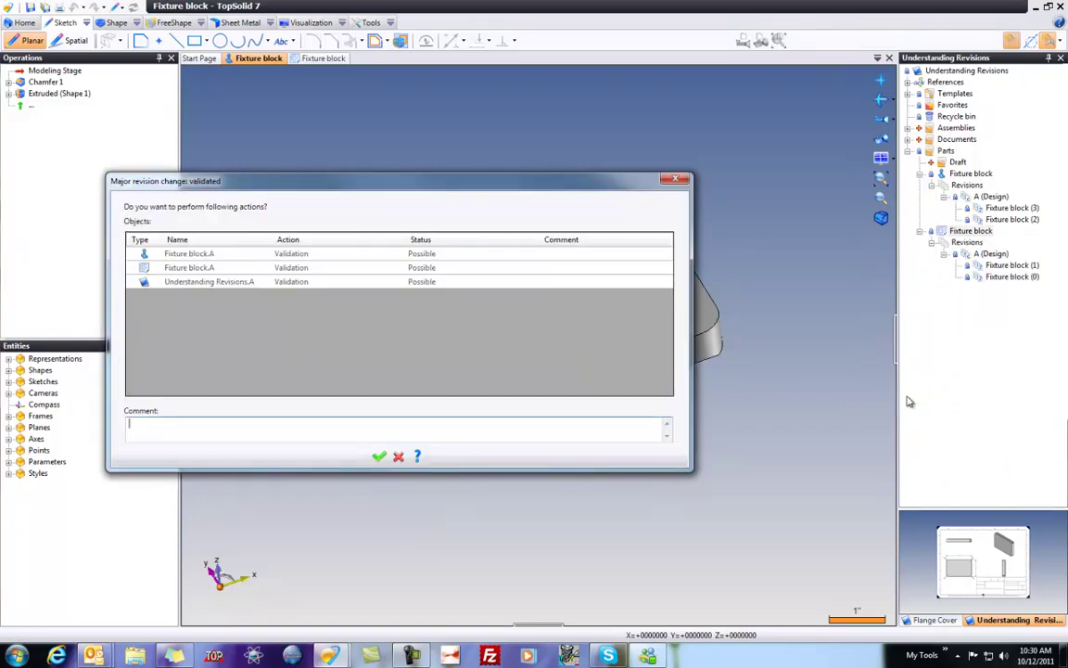
left_click(380, 456)
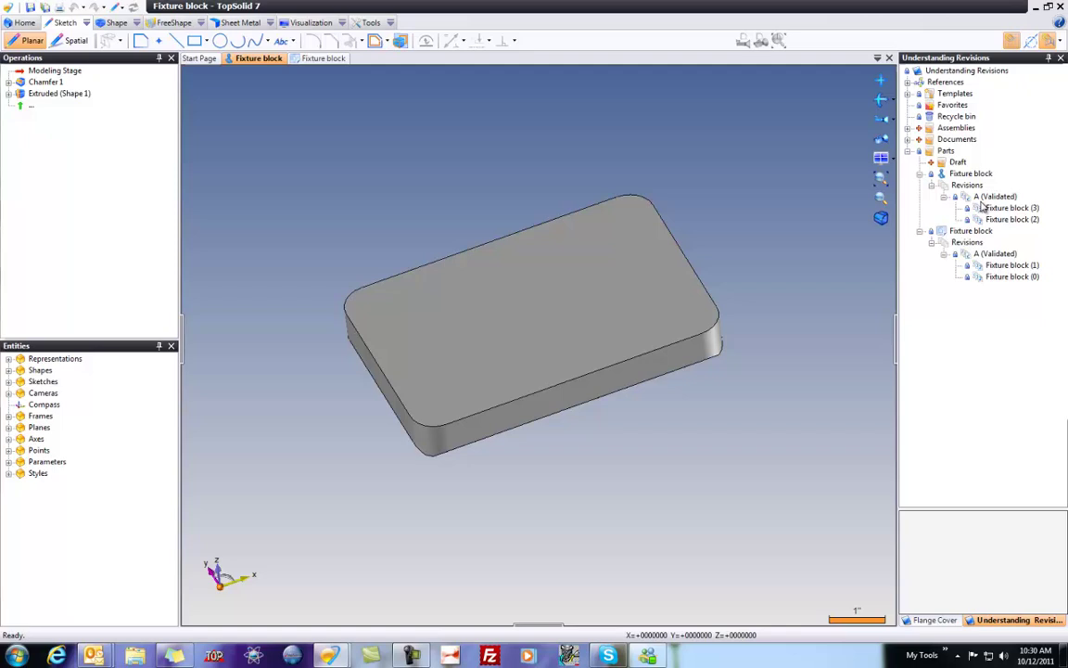
mouse_move(981, 206)
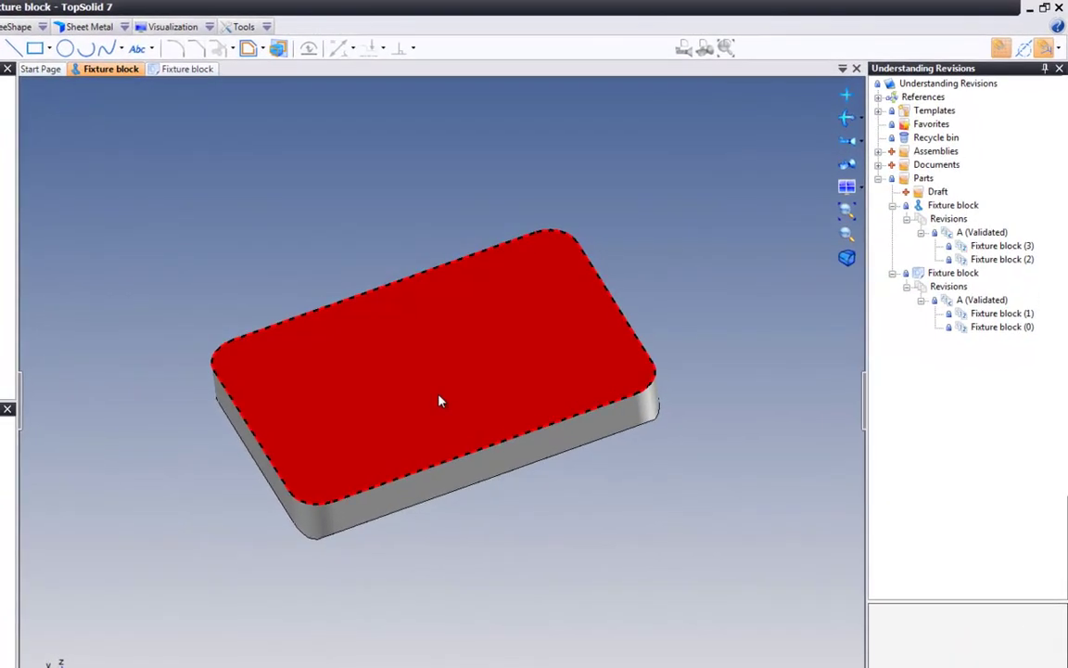
- Generate and expand part revision B by starting a sketch on the block's top face, and close the draft document
right_click(433, 389)
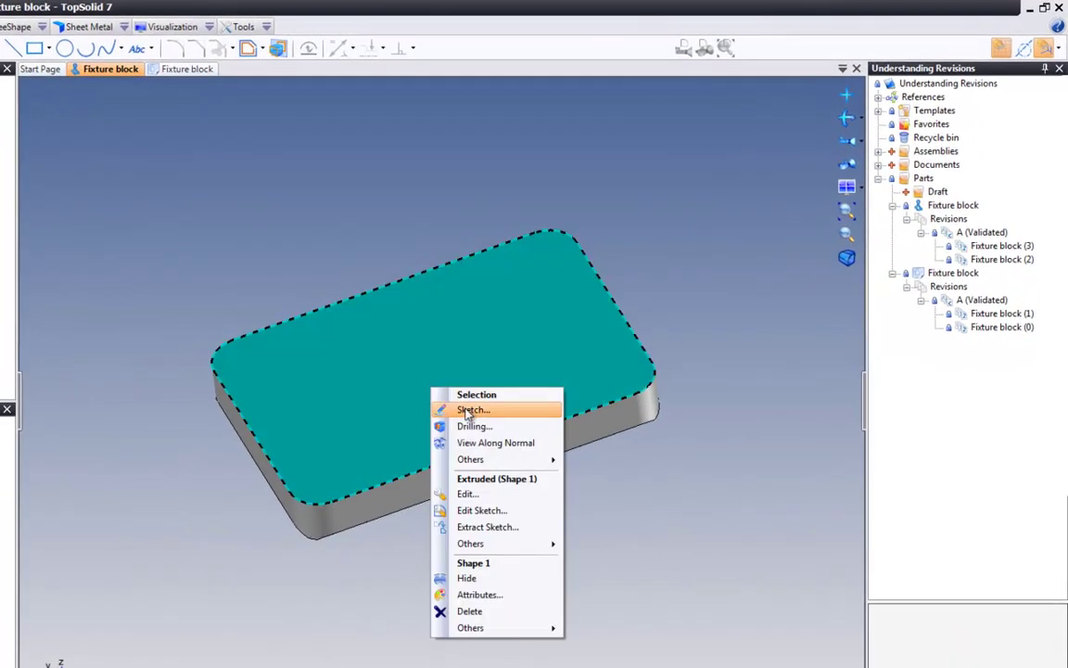
left_click(471, 411)
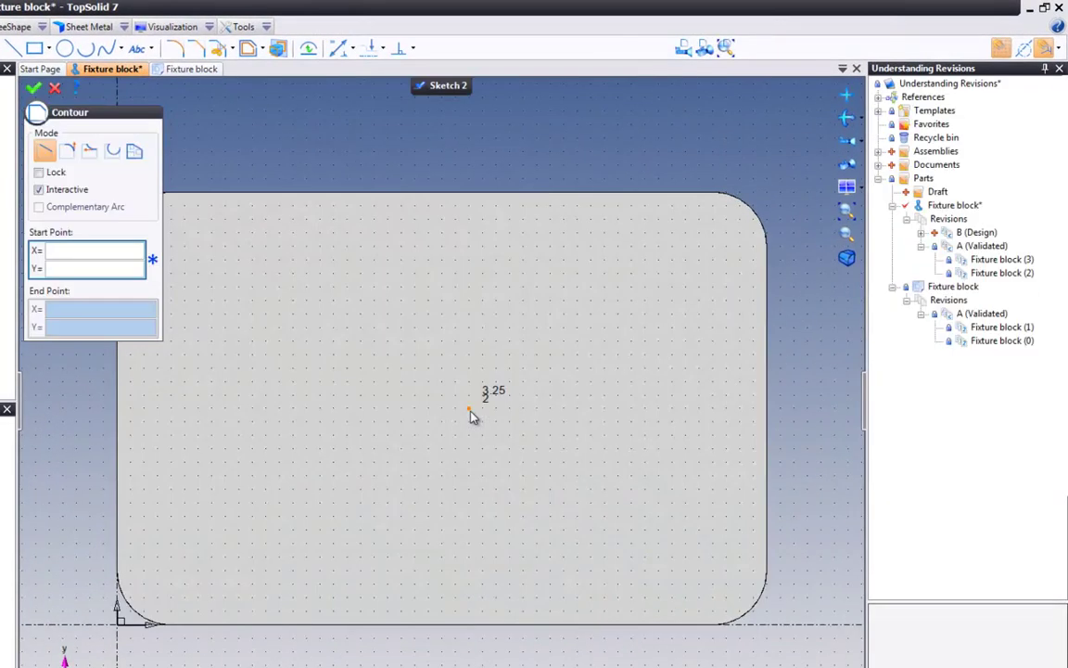
left_click(922, 234)
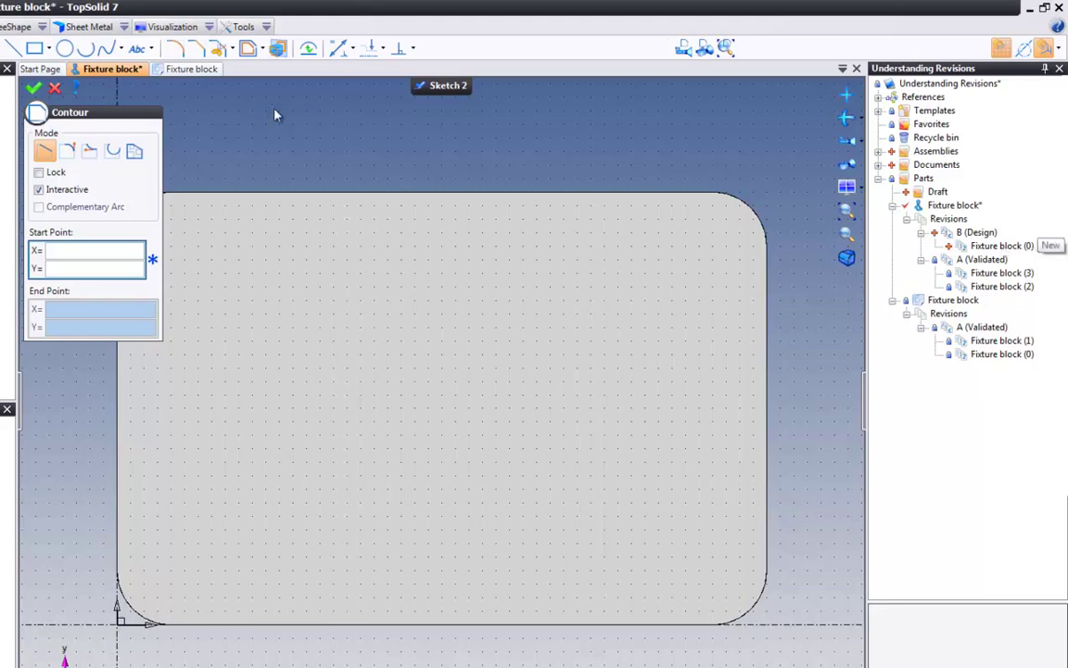
left_click(56, 90)
middle_click(191, 68)
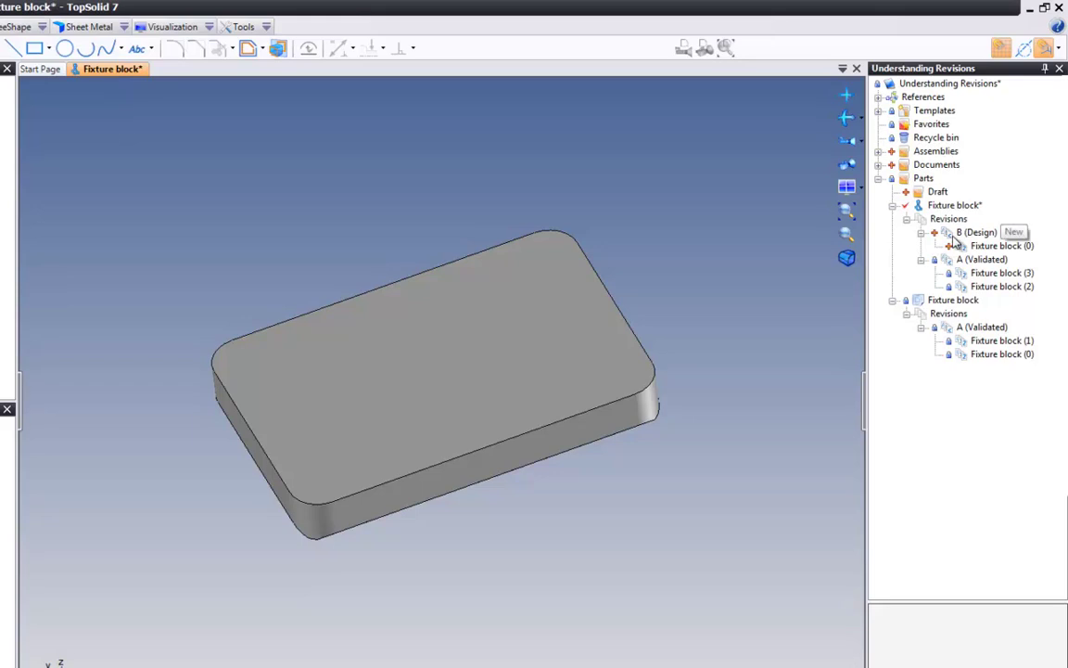
- Sketch on the block's top face and place points at the centres of its four rounded corners
right_click(429, 302)
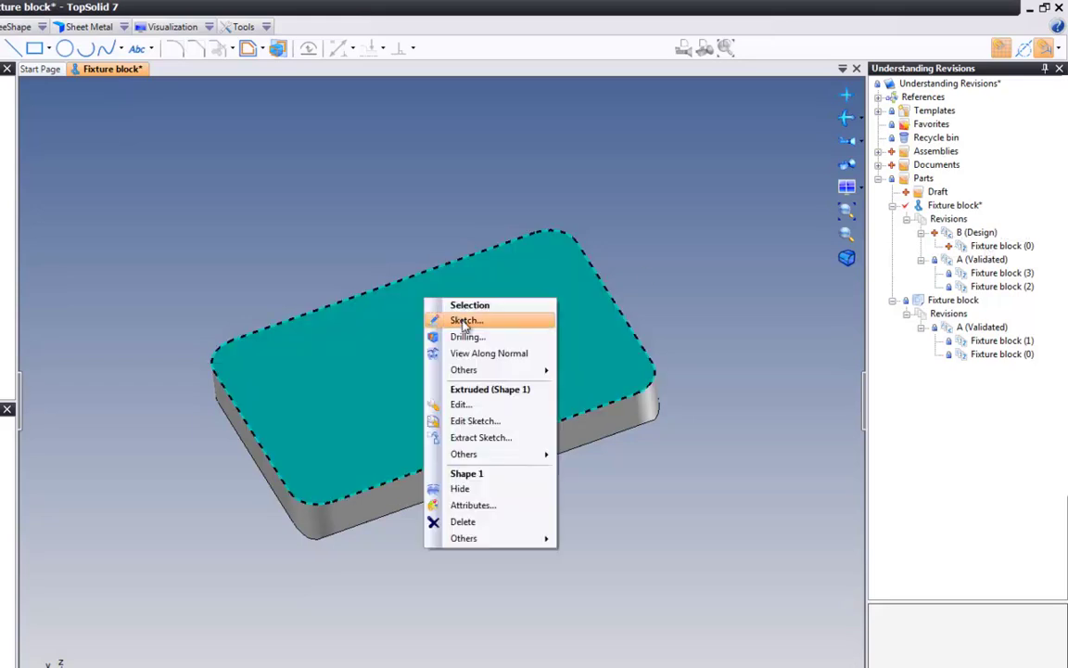
left_click(465, 321)
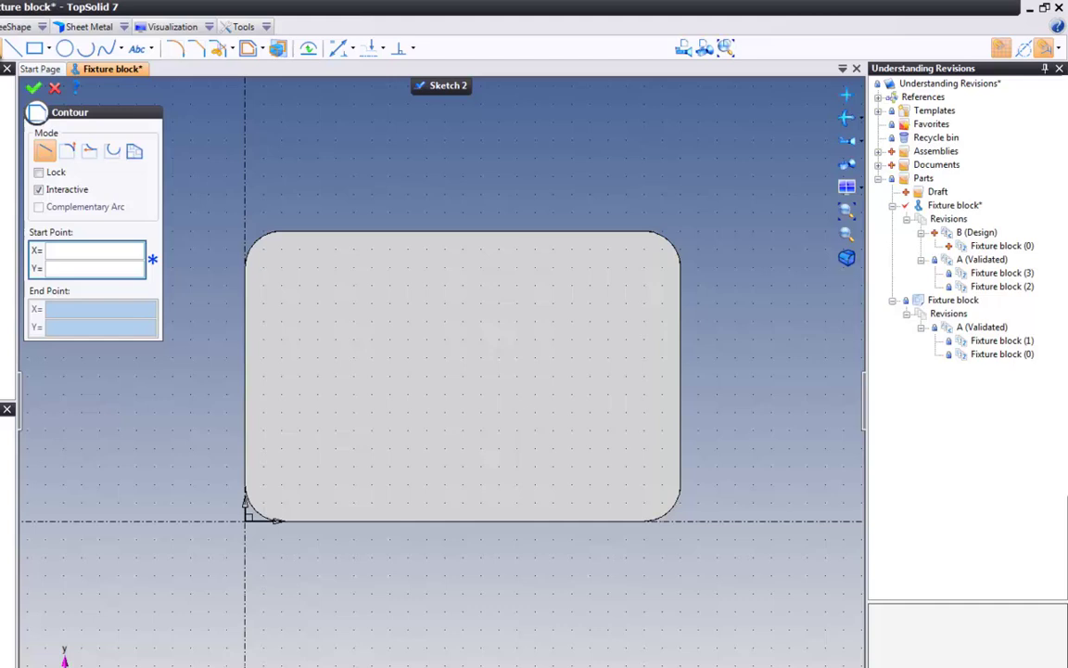
key("p")
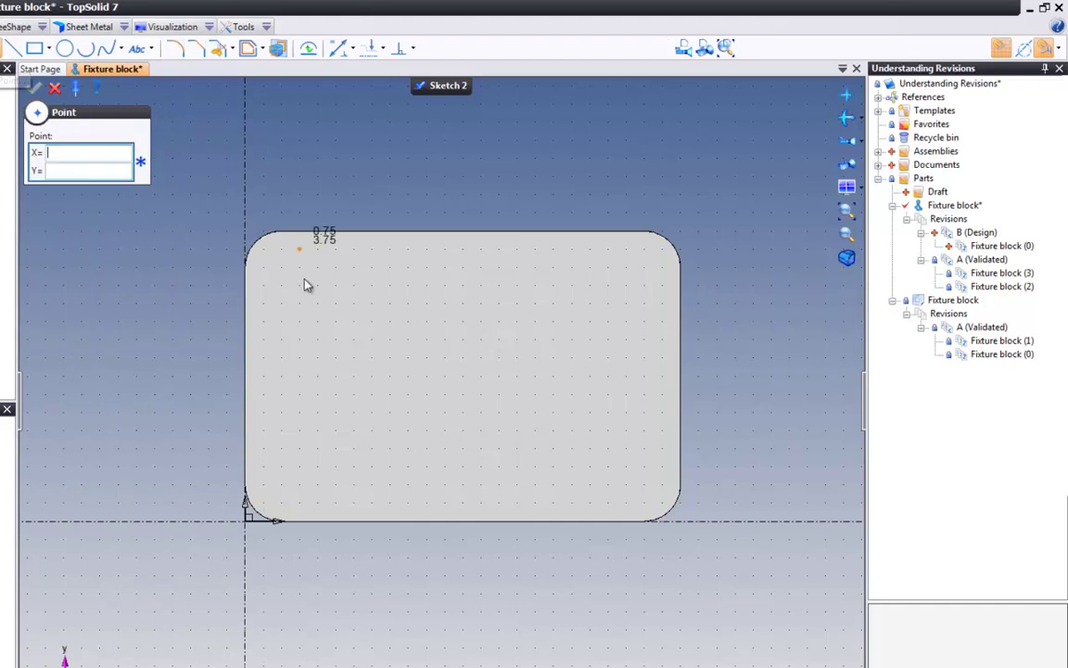
left_click(670, 246)
left_click(672, 521)
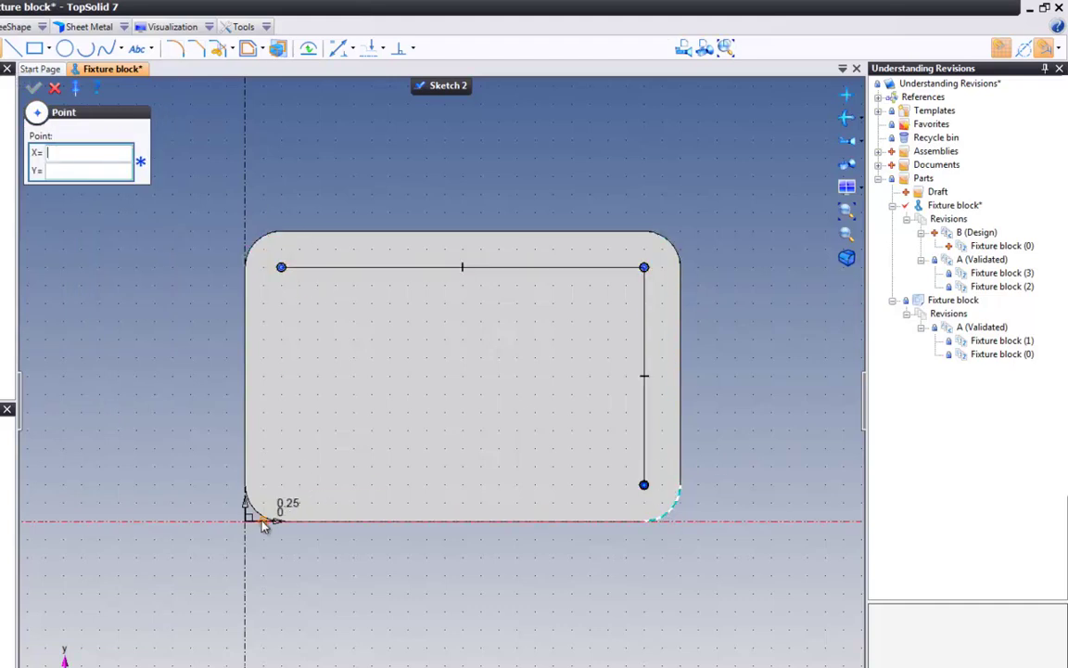
left_click(334, 470)
- Place four more points as a smaller rectangle inside the corner points, its upper-left point at about X 1.375, Y 3 in
left_click(344, 439)
left_click(581, 439)
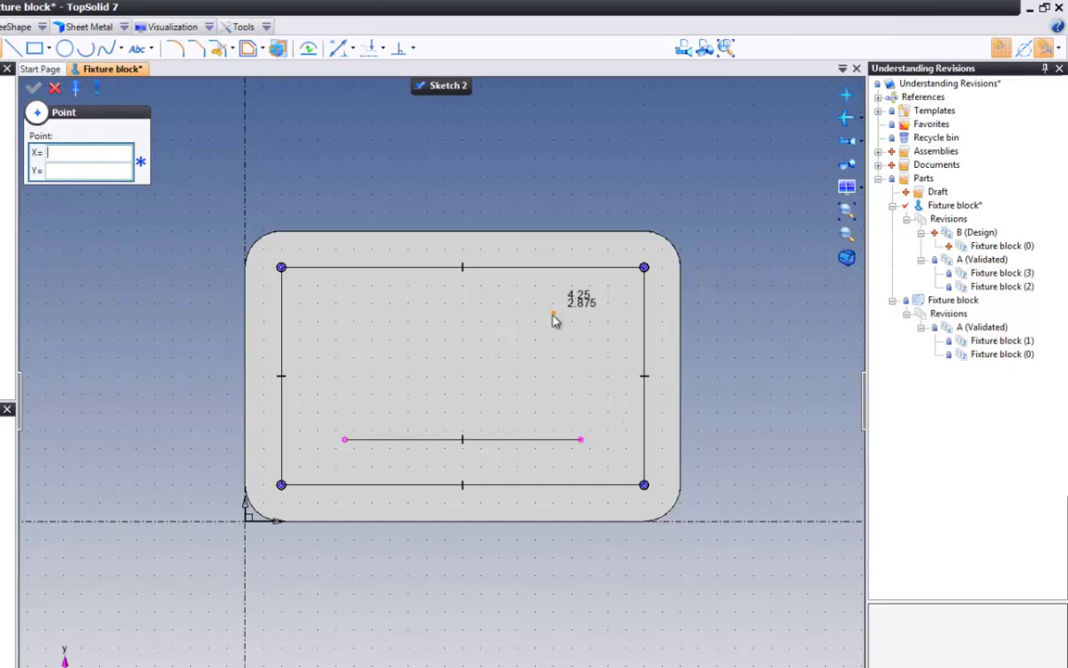
left_click(581, 303)
left_click(344, 303)
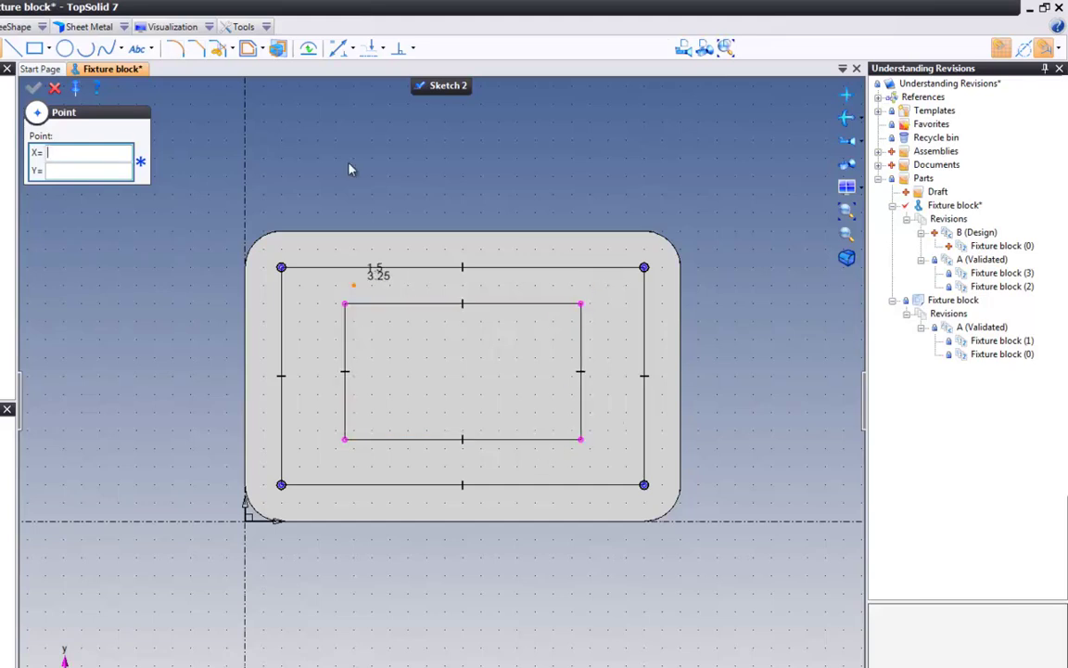
- Dimension the inner upper-left point from the outer upper-left point, 0.875 in horizontally and 0.5 in vertically
left_click(339, 47)
left_click(344, 303)
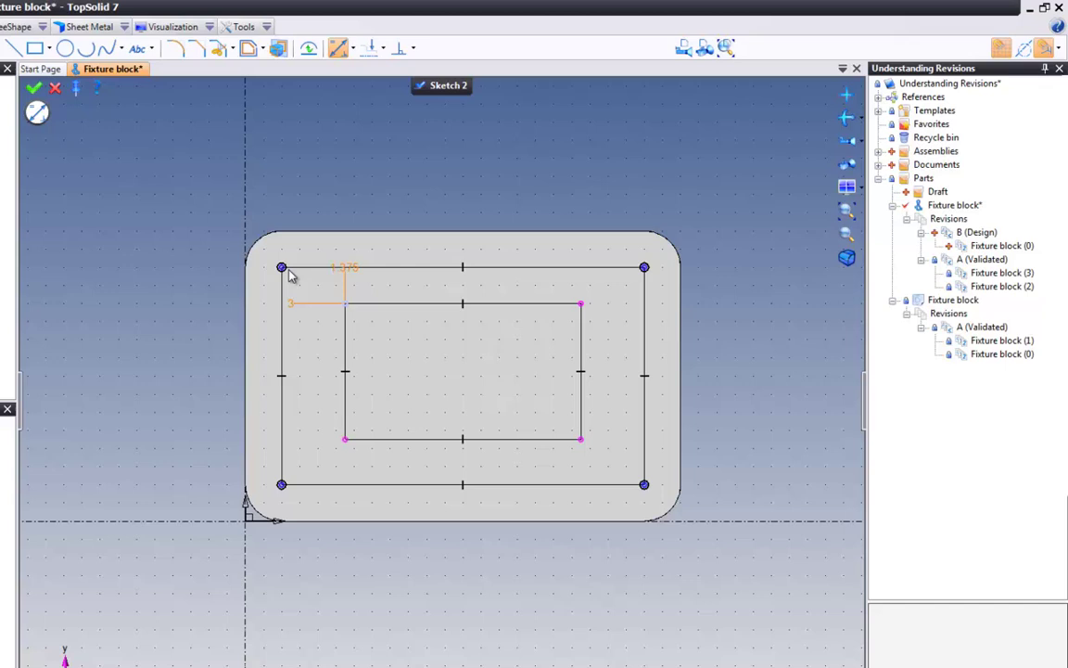
left_click(281, 267)
left_click(315, 178)
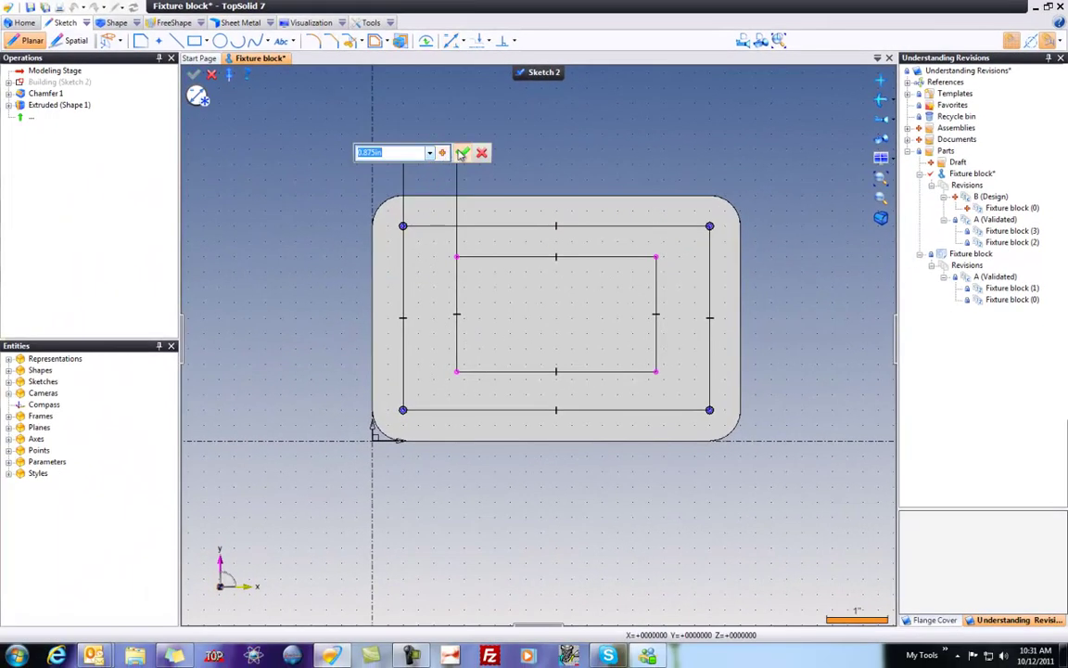
left_click(461, 153)
left_click(456, 257)
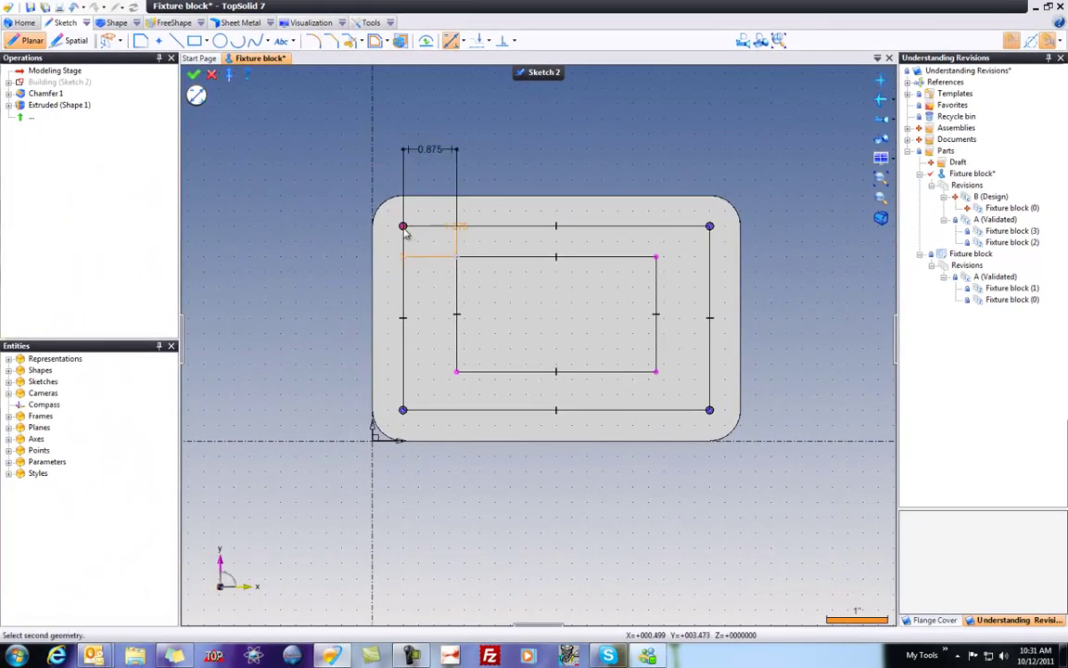
left_click(405, 232)
left_click(316, 231)
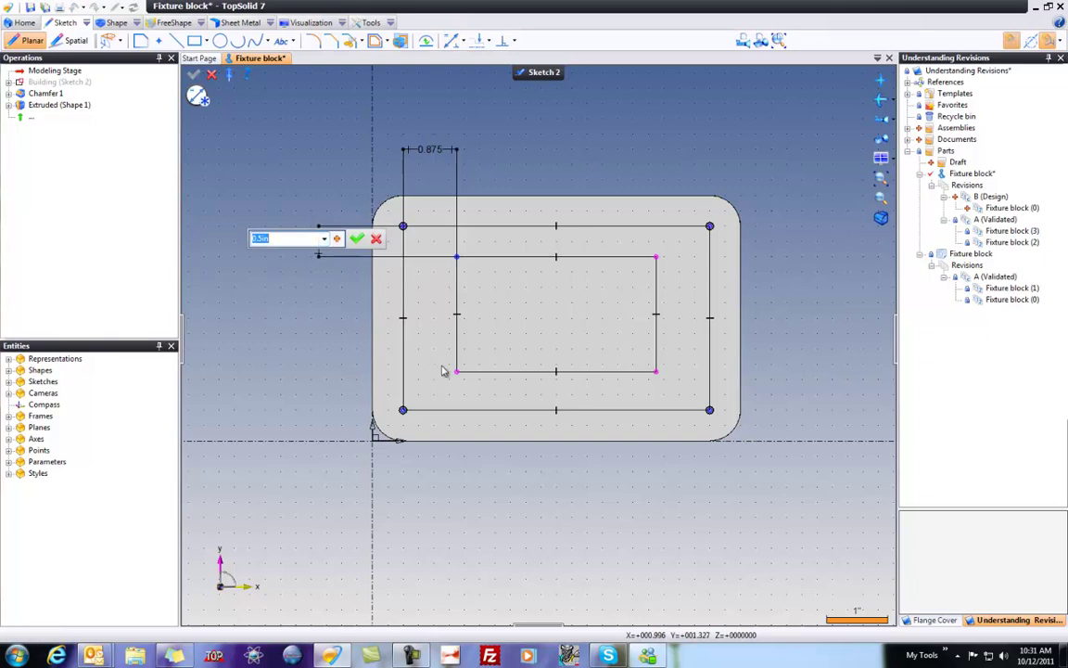
left_click(357, 239)
- Dimension the lower-left inner point vertically from the lower-left outer point and set the distance to 0.5 in
left_click(456, 371)
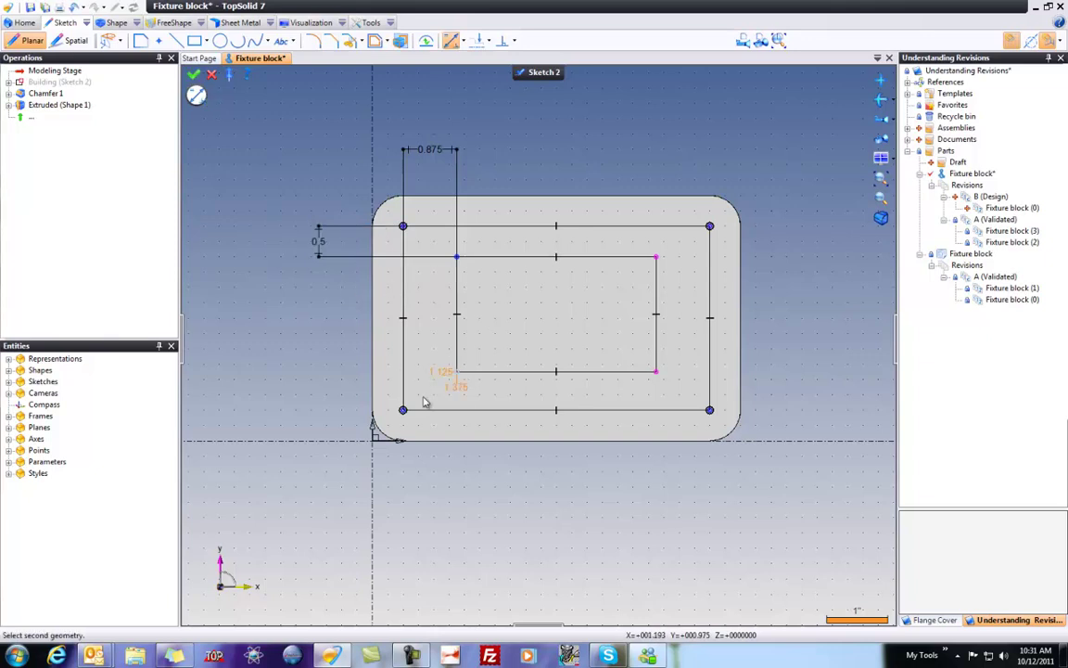
left_click(405, 408)
left_click(342, 386)
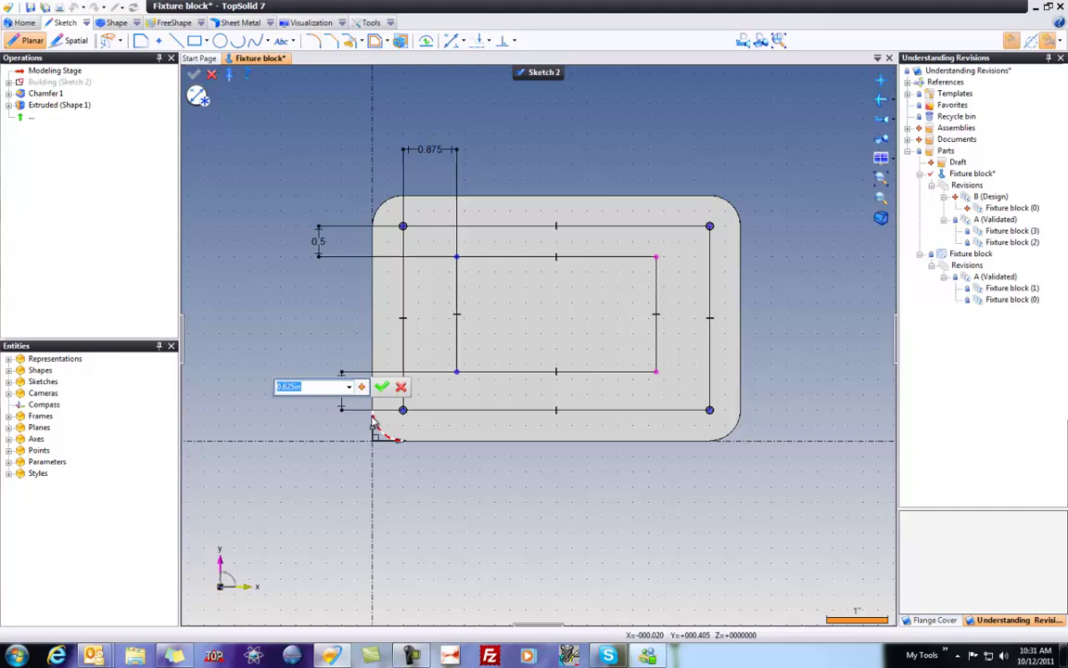
type("0.5")
key("Return")
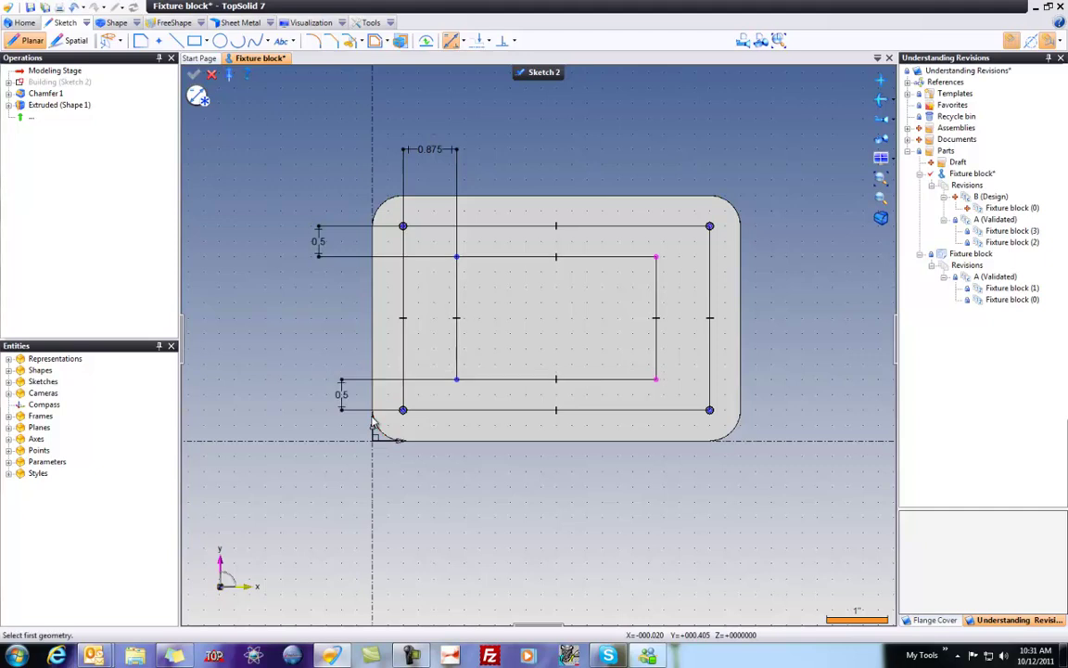
- Dimension the lower-right inner point horizontally from the lower-right outer point, accepting 0.875 in
left_click(656, 381)
left_click(710, 409)
left_click(682, 469)
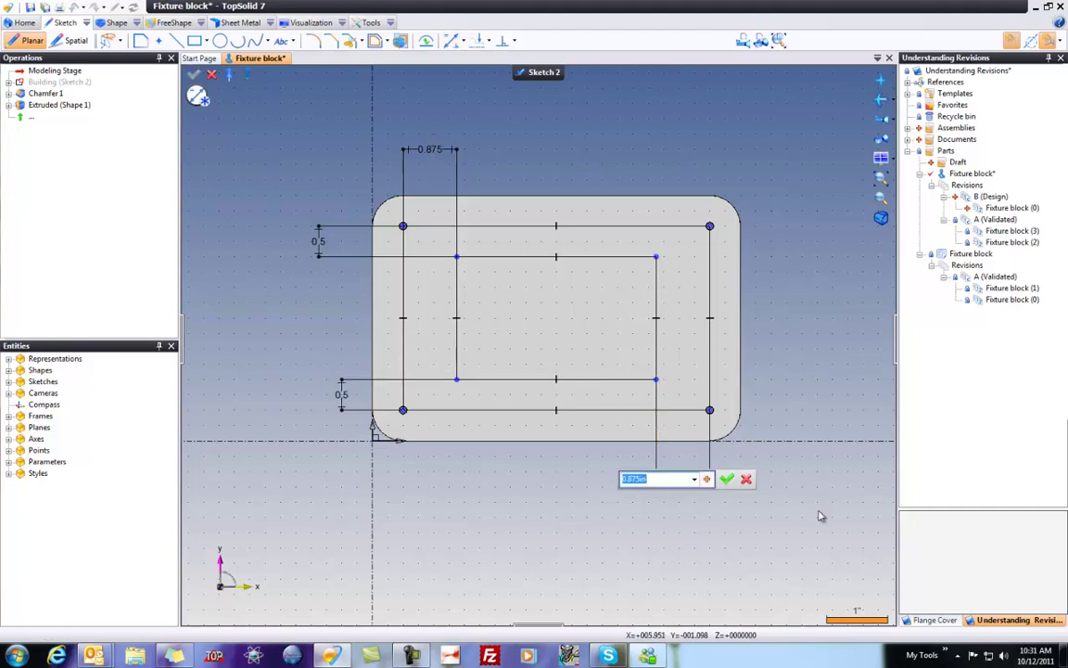
key("Return")
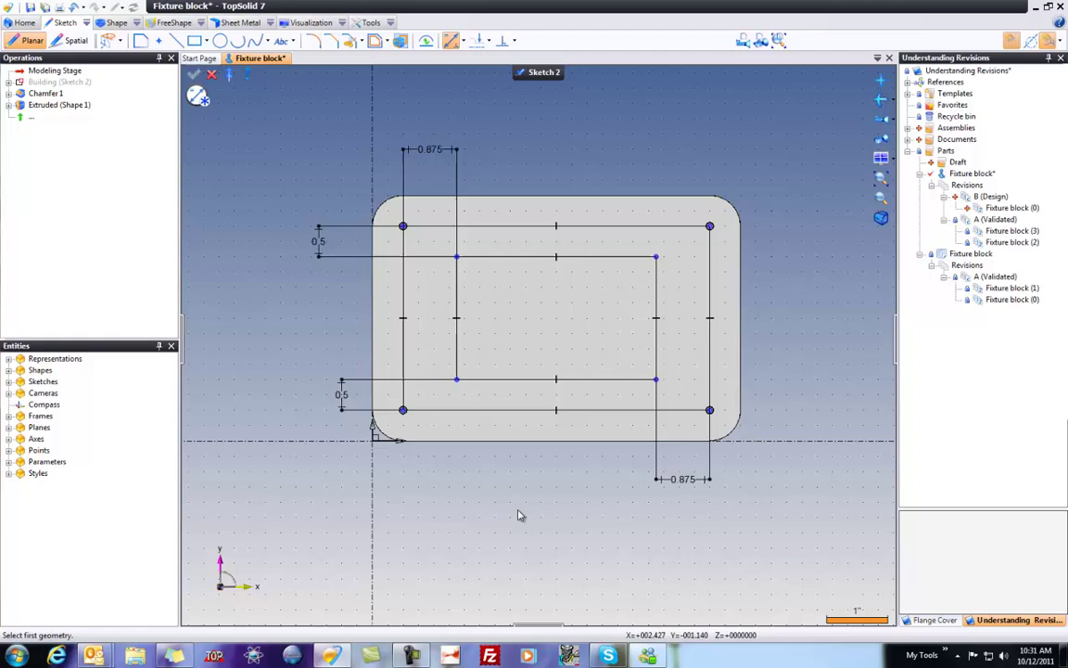
- Start a drilling group on the sketched points with Inch ISO 725 tapped holes of 0.25 in nominal diameter
right_click(564, 160)
left_click(622, 264)
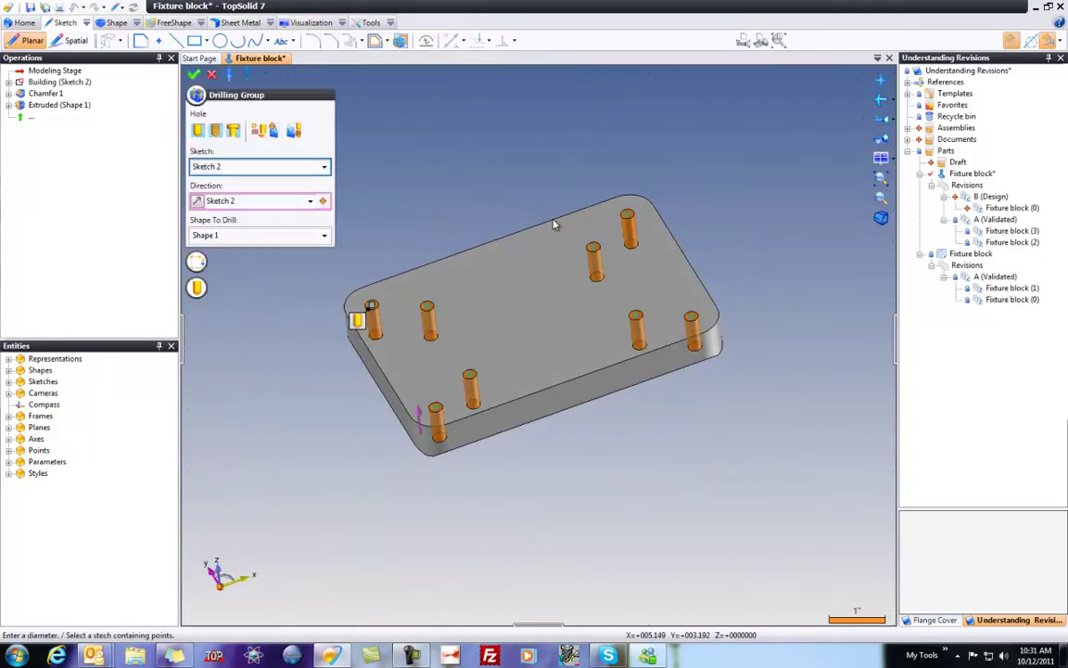
left_click(215, 131)
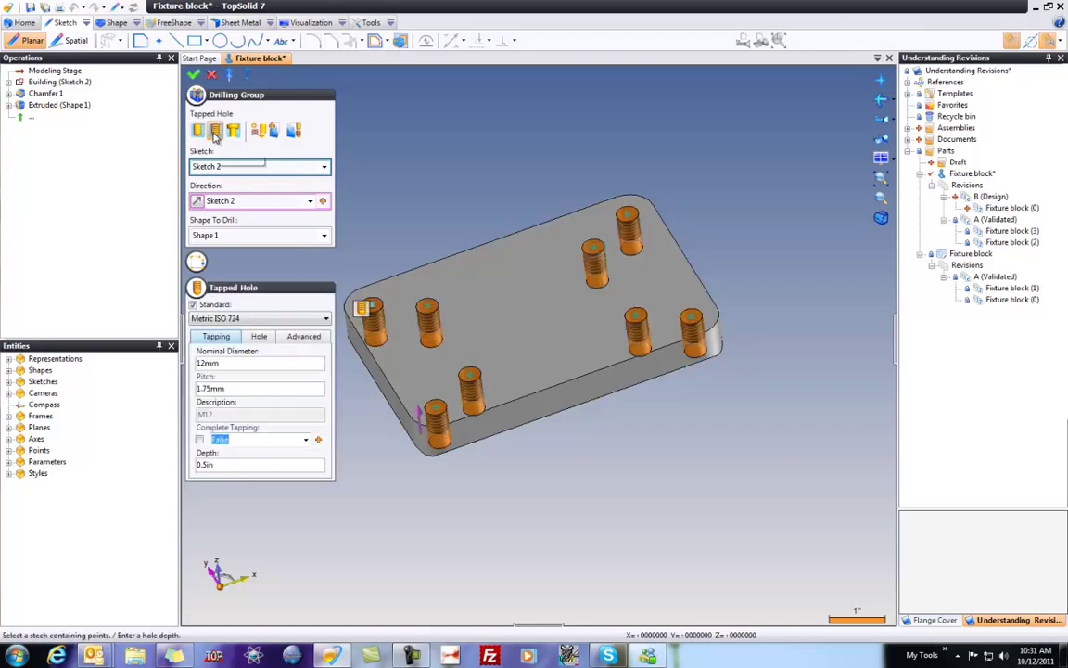
left_click(250, 318)
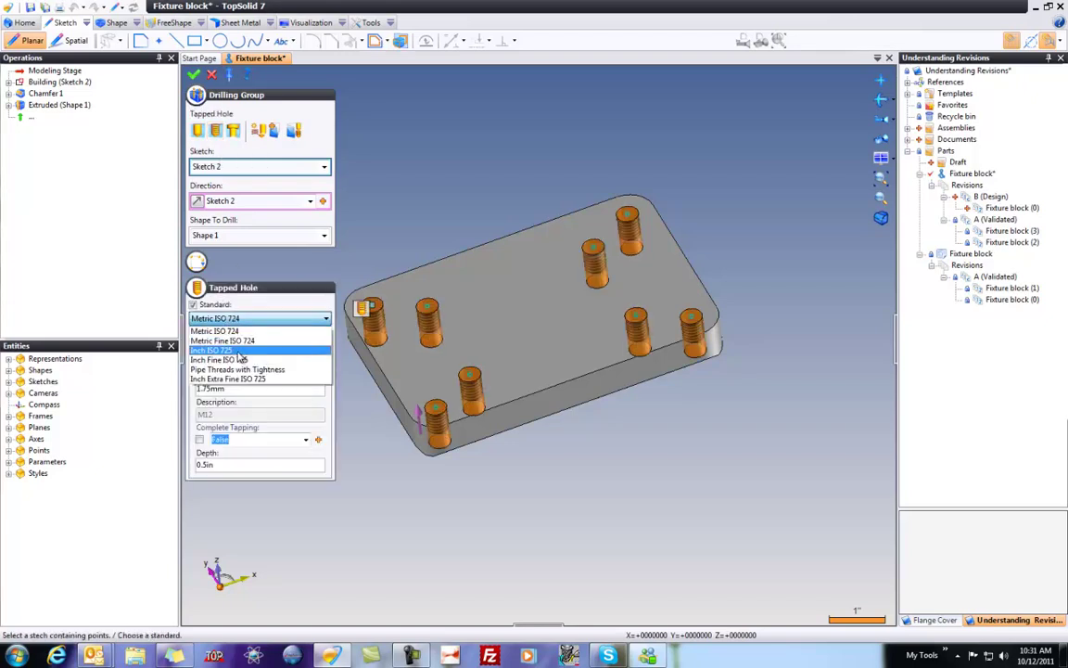
left_click(238, 352)
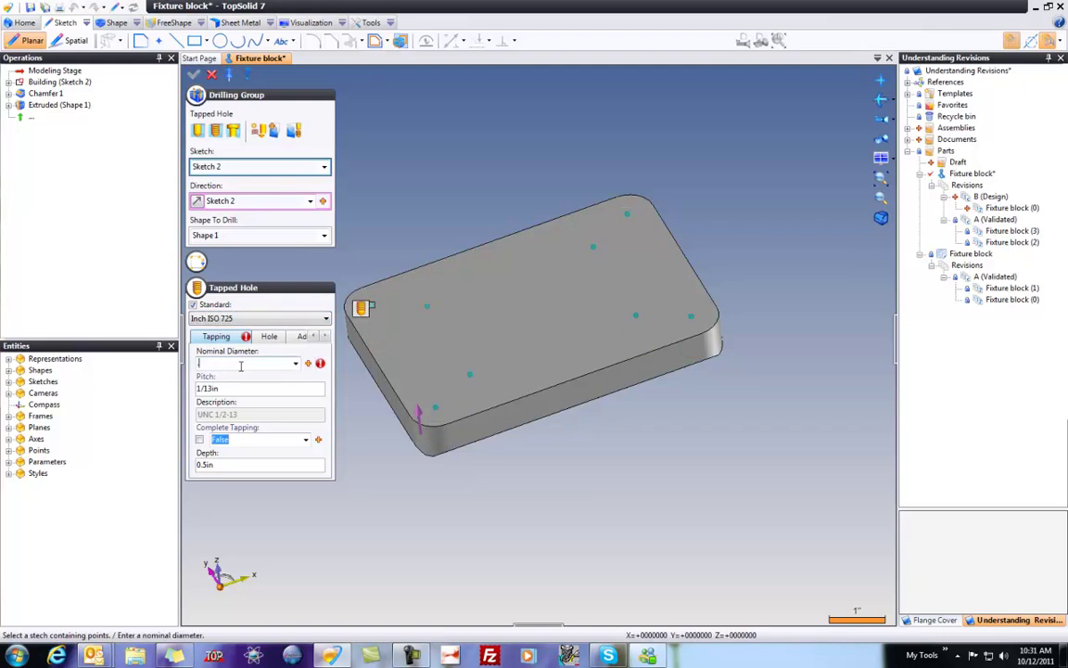
type("0.25")
key("Tab")
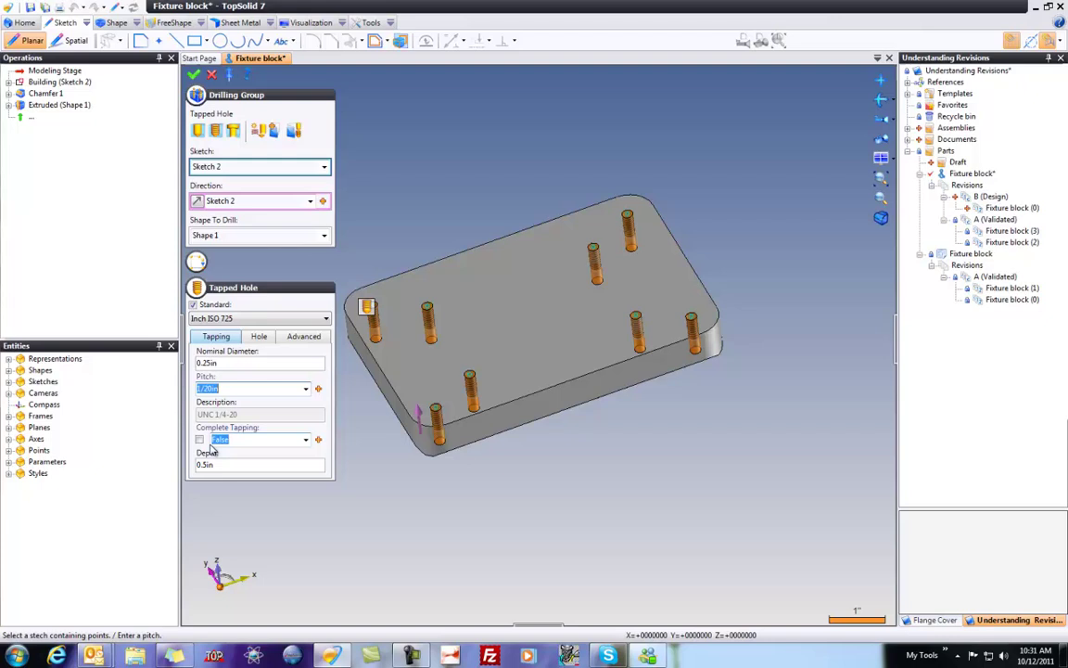
- Enter a blind hole depth of 0.625 in and finish the tapped drilling group
left_click(258, 335)
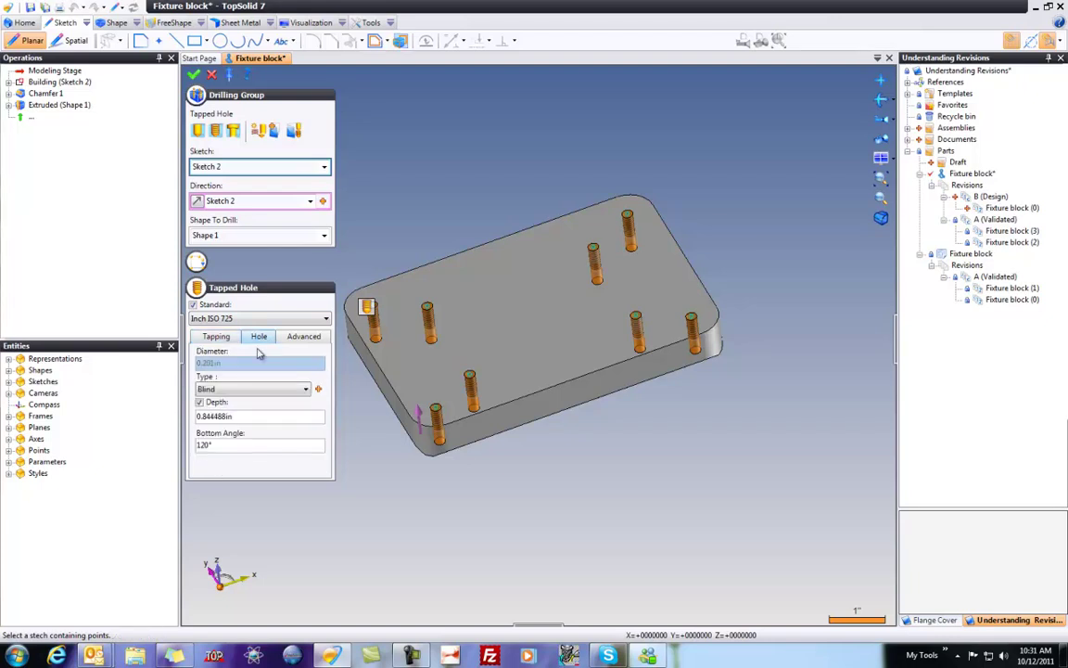
left_click(244, 416)
type(".625")
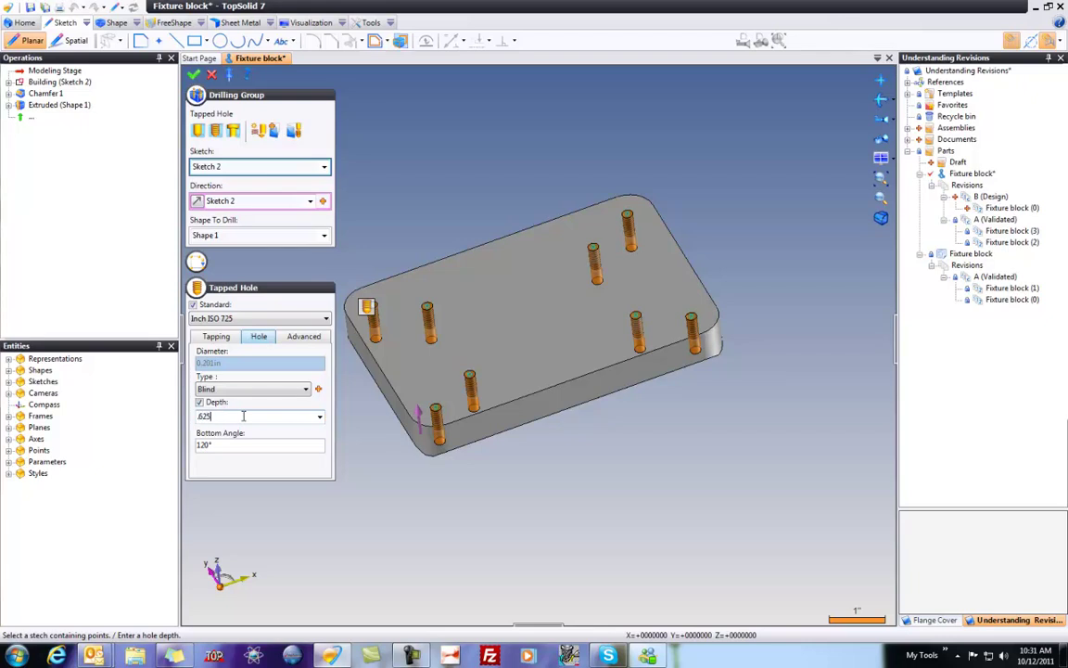
key("Tab")
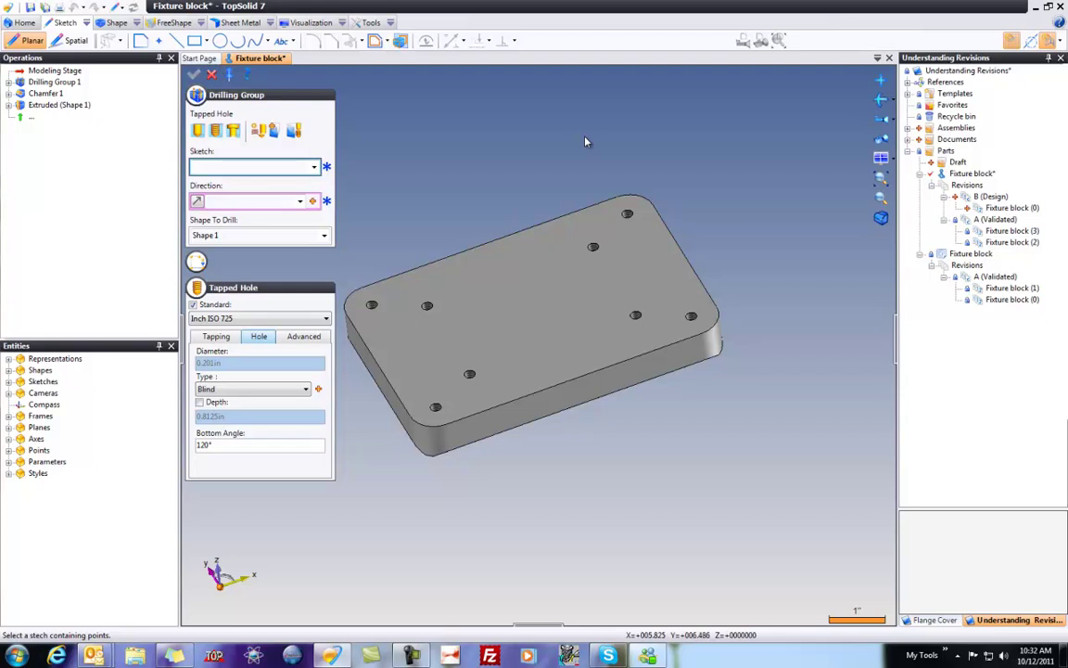
left_click(214, 76)
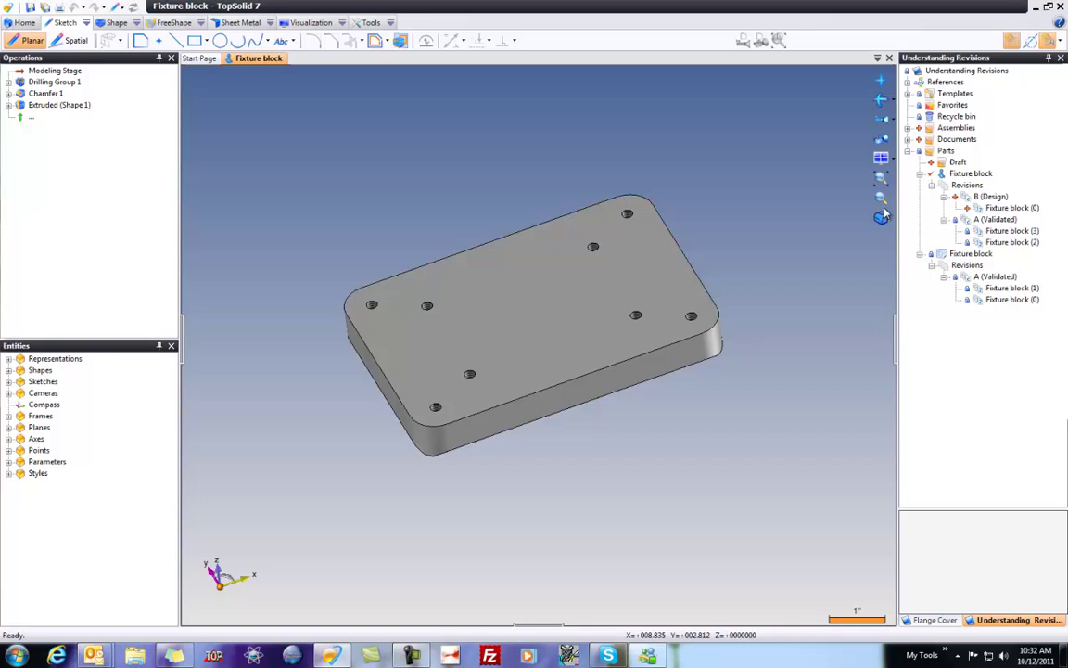
- Check in the Fixture block part with its revision B
right_click(970, 173)
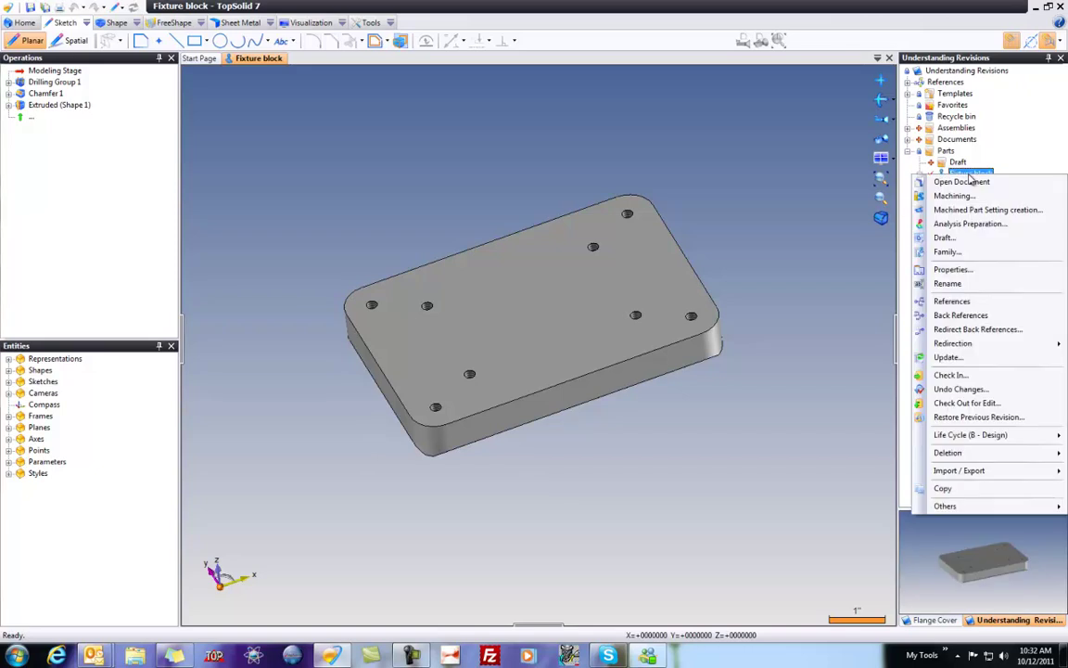
left_click(955, 374)
left_click(380, 457)
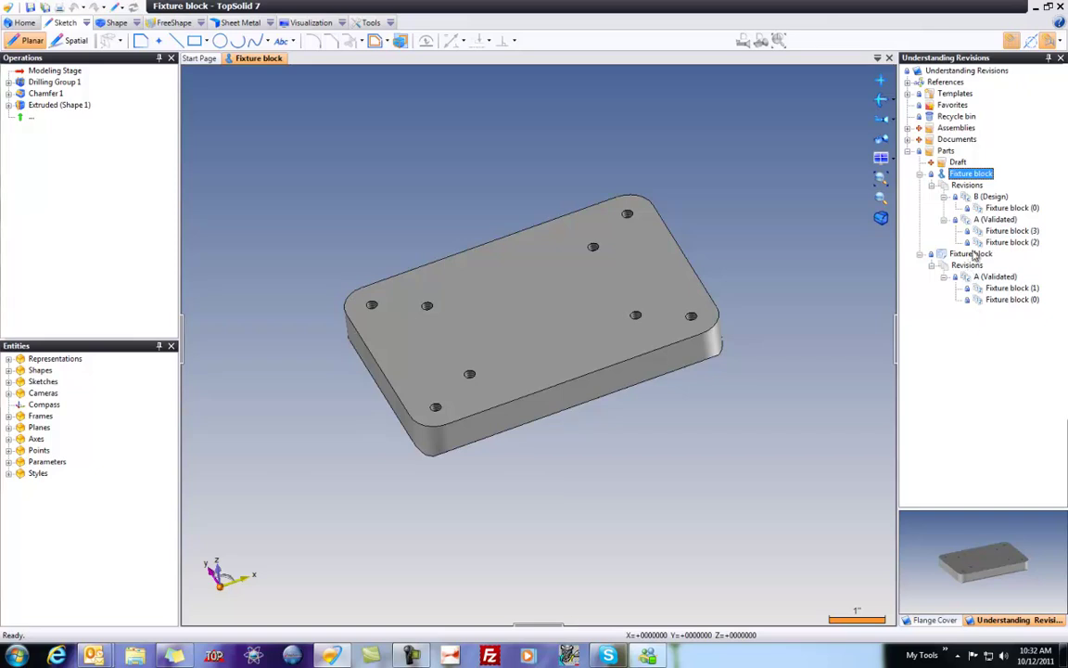
- Redirect the Fixture block draft's references to the latest major revision and accept the action
mouse_move(975, 256)
mouse_move(979, 202)
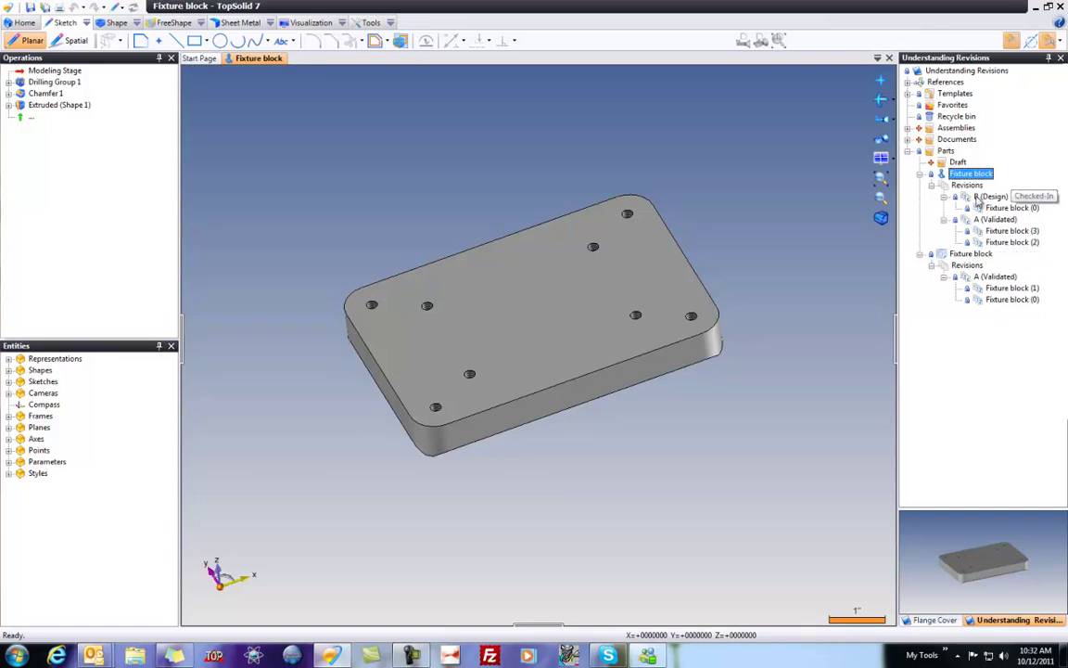
left_click(971, 254)
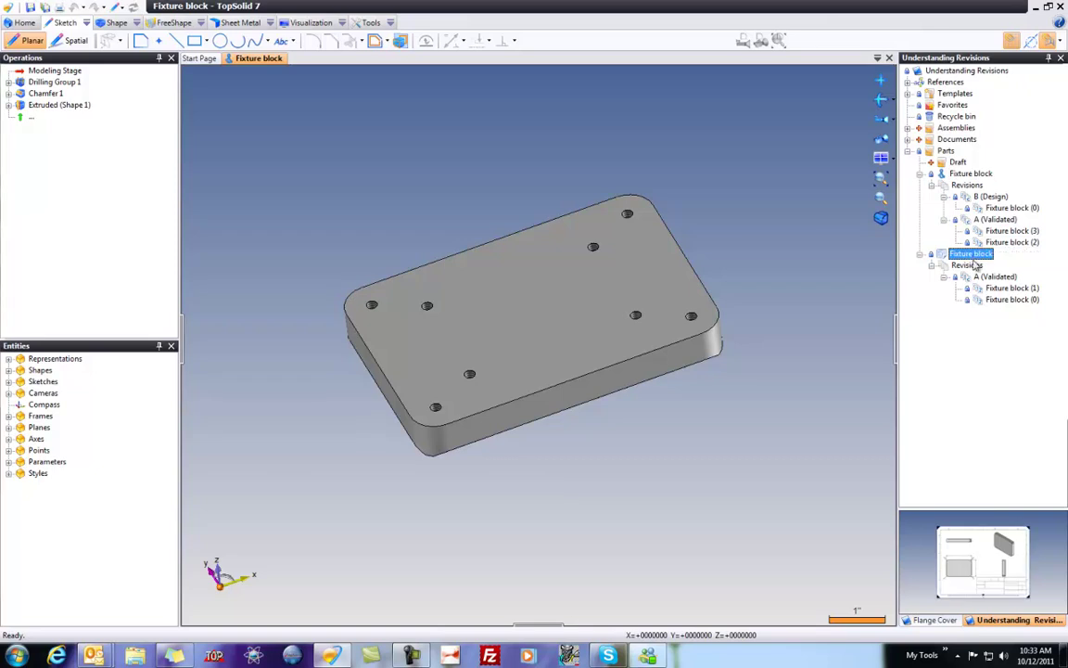
right_click(965, 256)
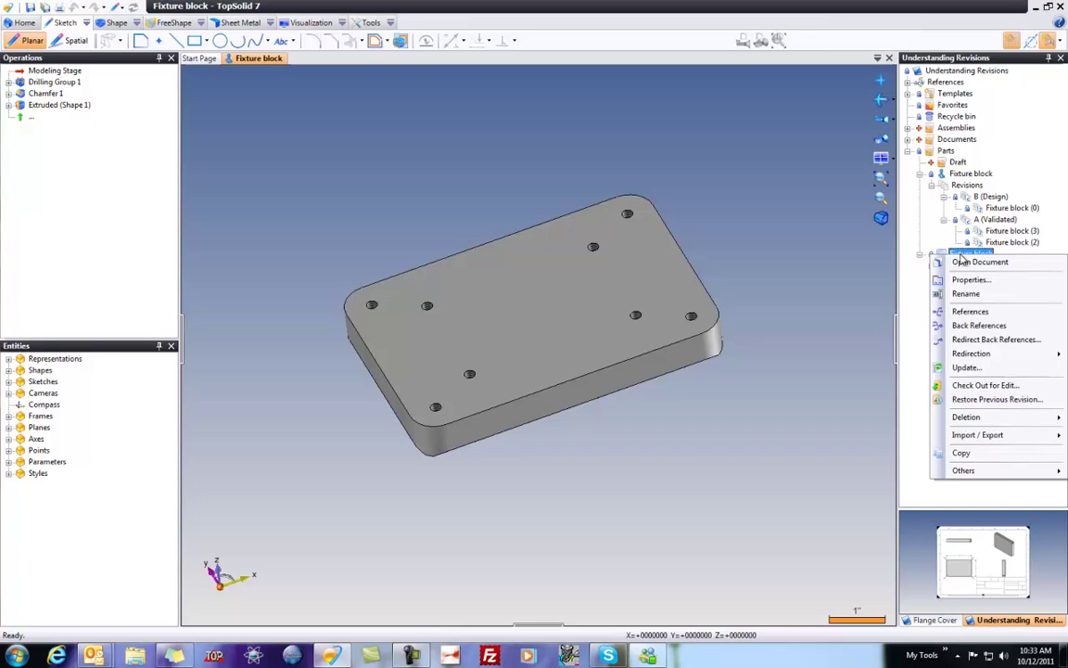
mouse_move(967, 356)
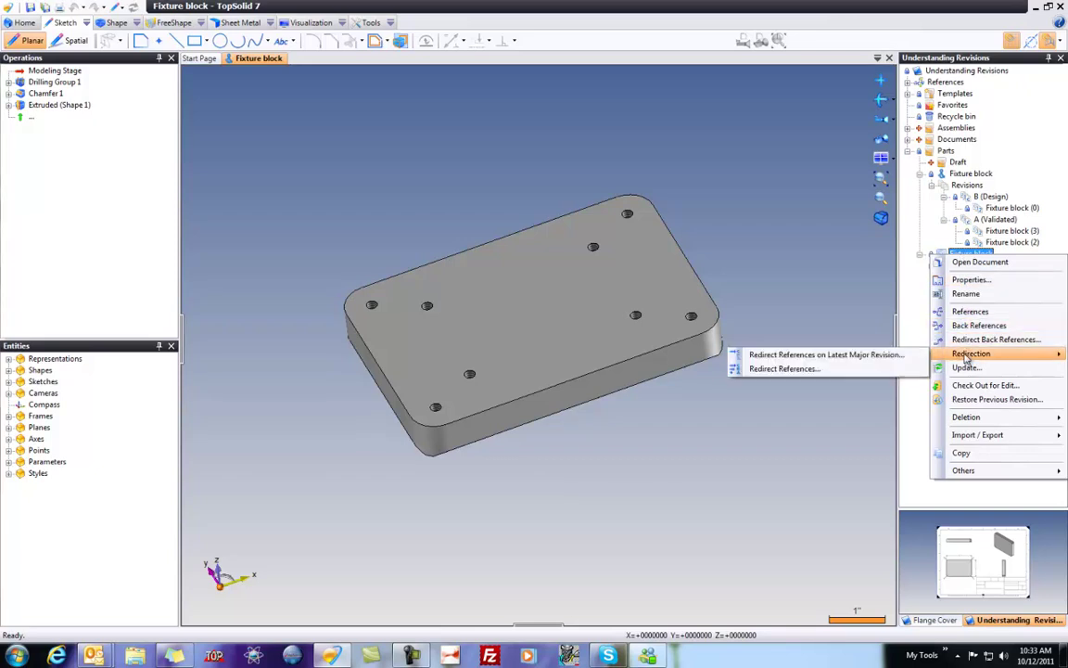
left_click(860, 363)
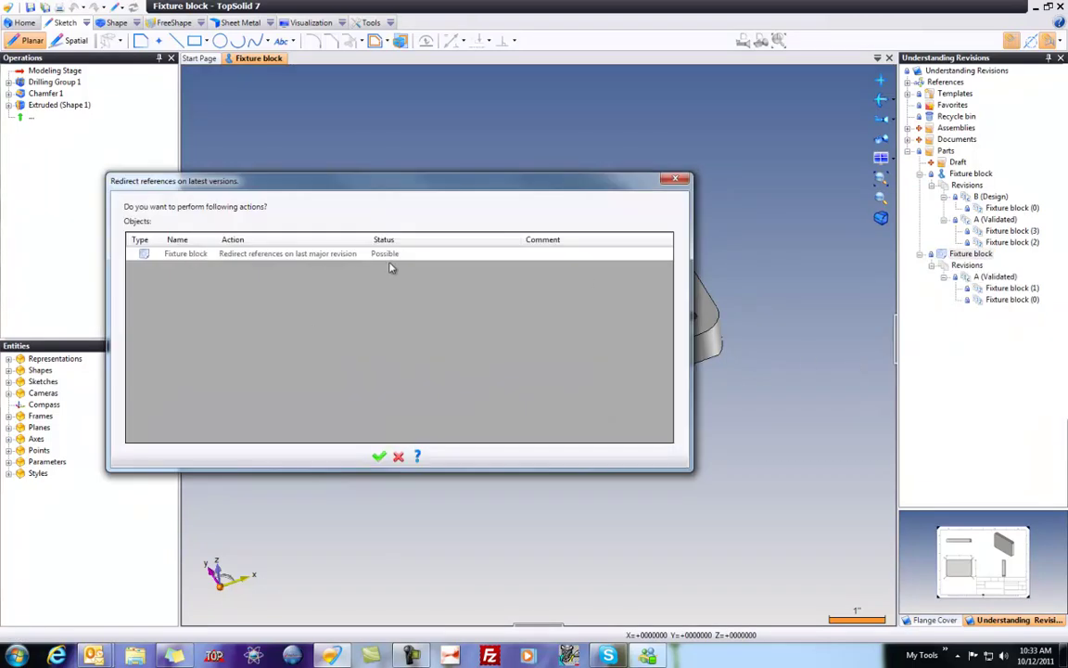
left_click(379, 456)
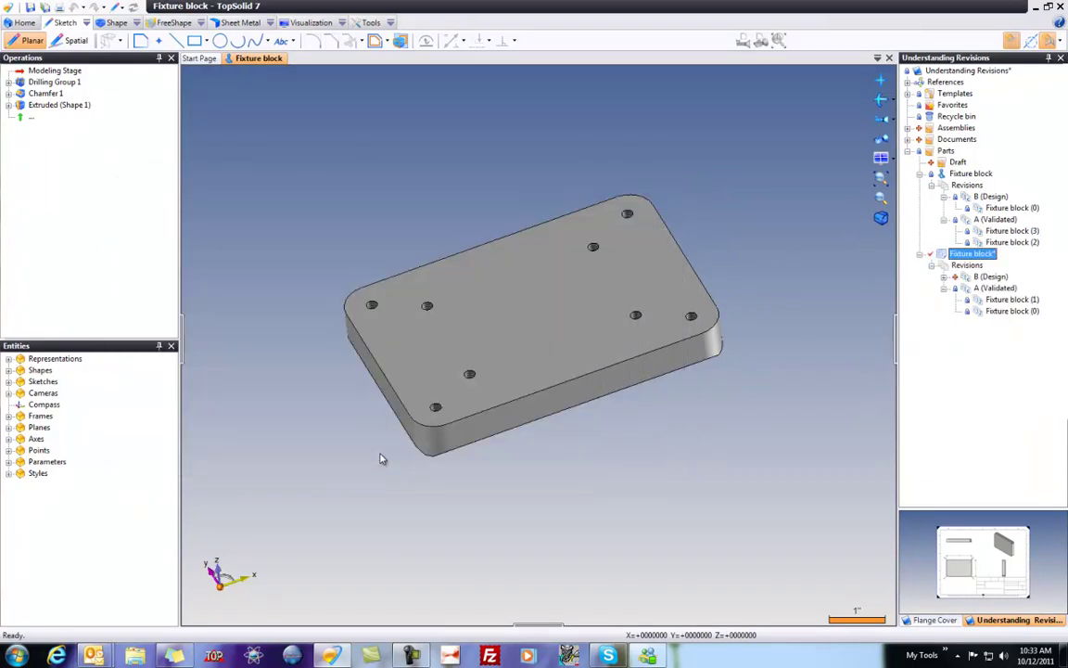
- Open the Fixture block draft and dimension the upper-right inner tapped hole, placing its thread callout above the main view
double_click(974, 254)
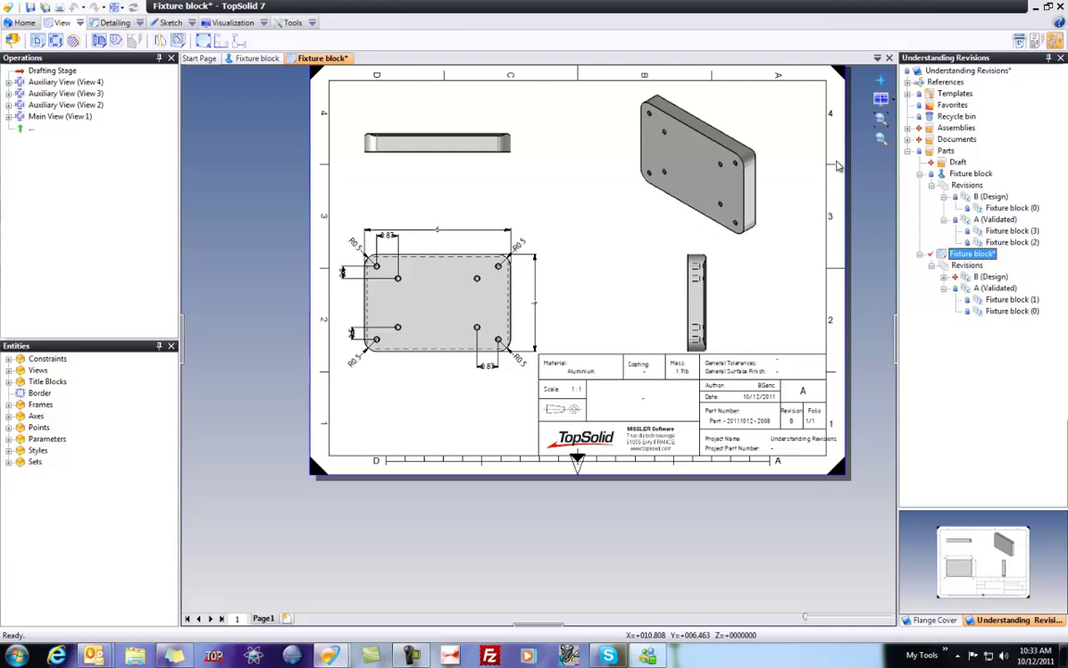
left_click(113, 23)
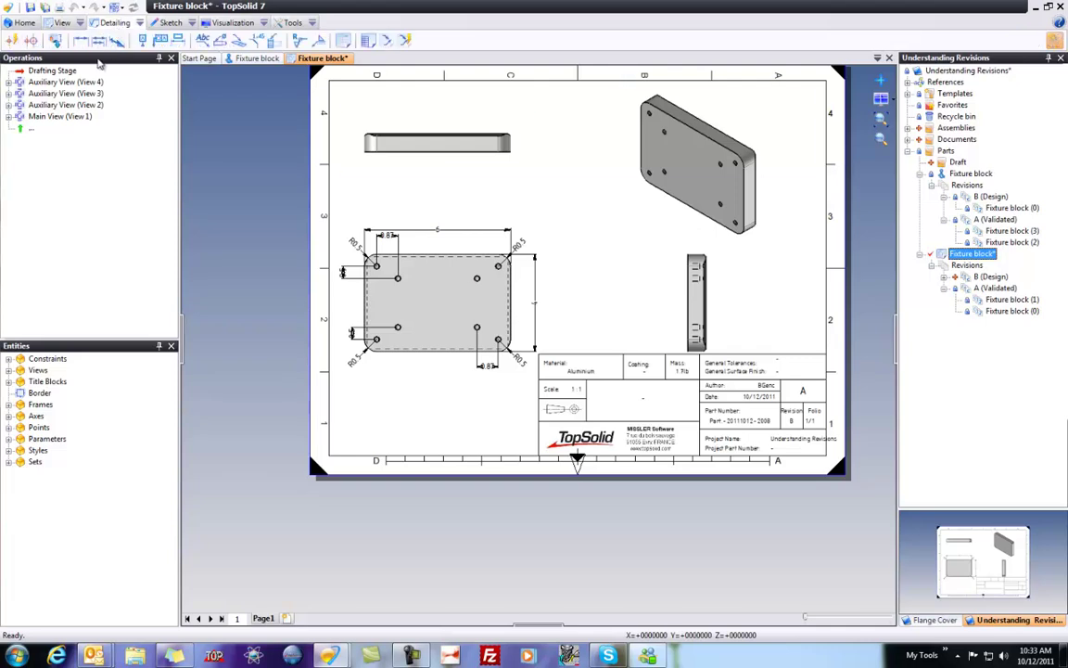
left_click(80, 41)
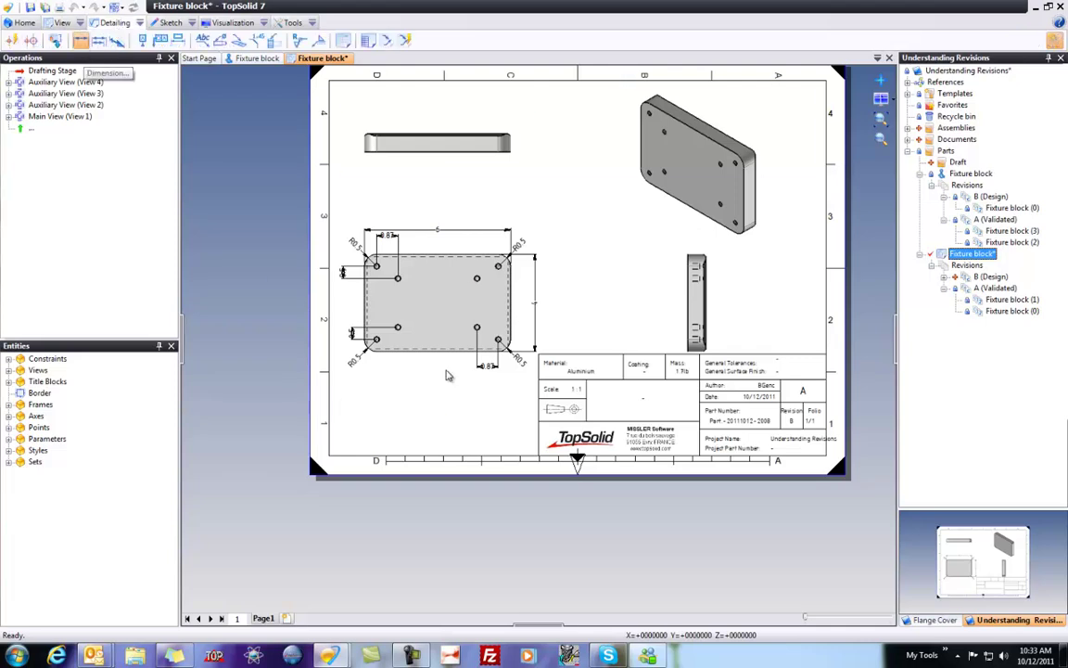
scroll(464, 241, "up", 5)
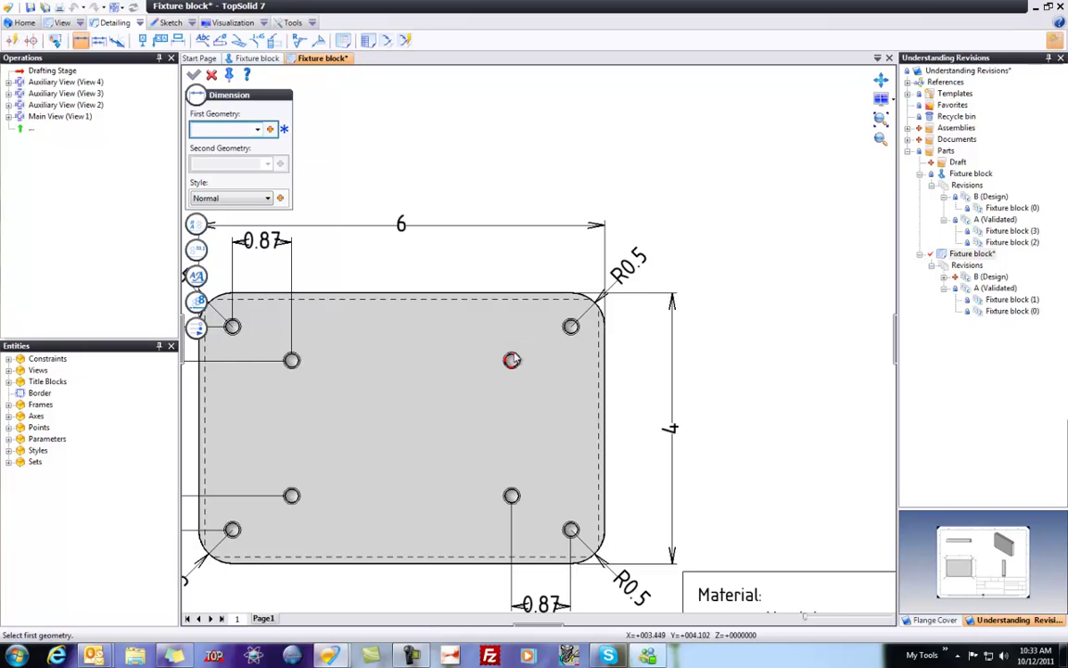
left_click(512, 360)
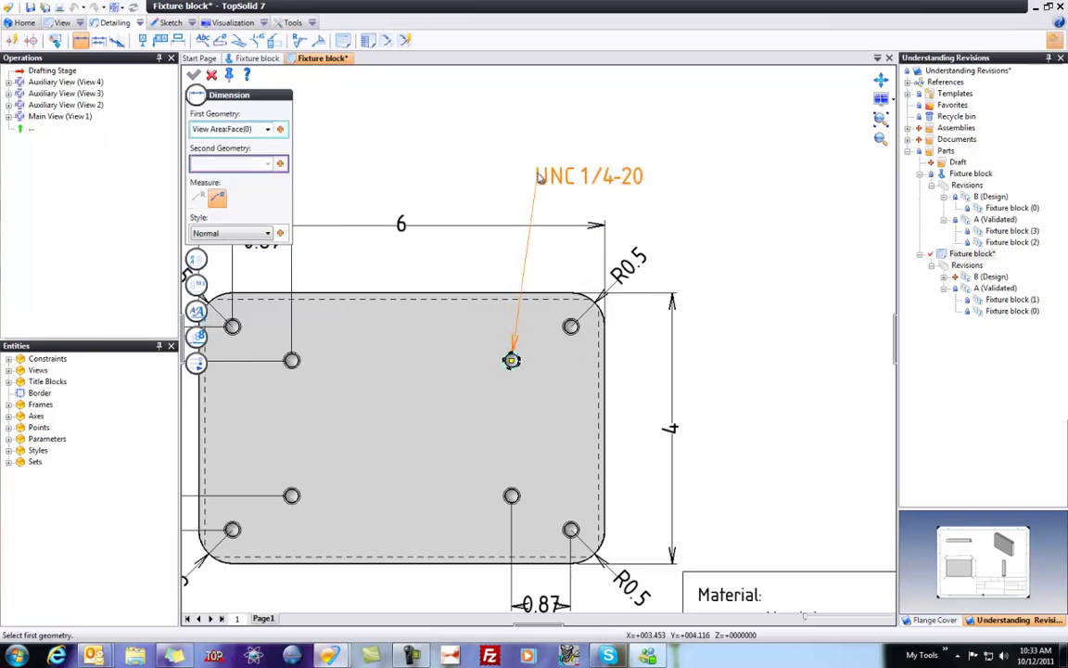
left_click(562, 157)
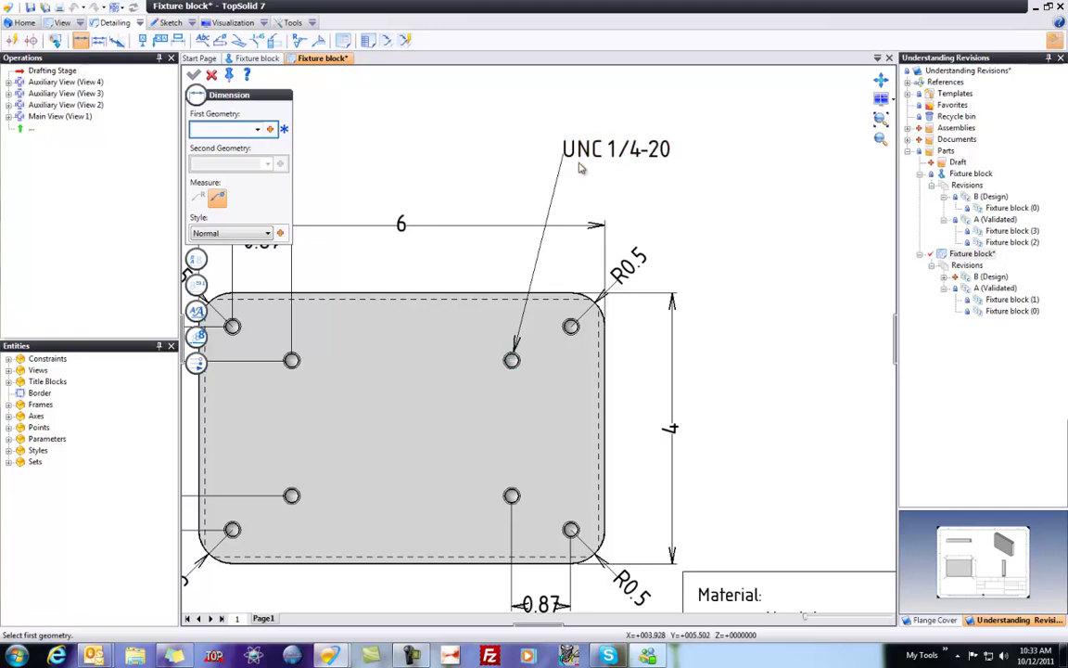
- Dimension the block's thickness in the auxiliary view above the main view, placing the dimension to its right
scroll(594, 190, "down", 3)
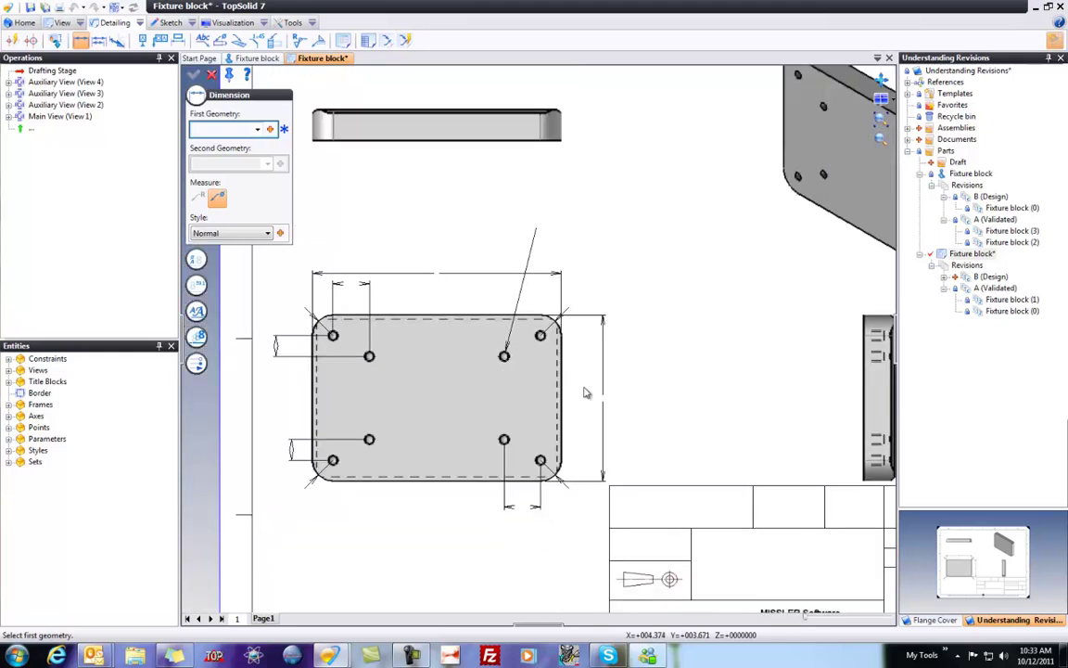
scroll(608, 216, "up", 4)
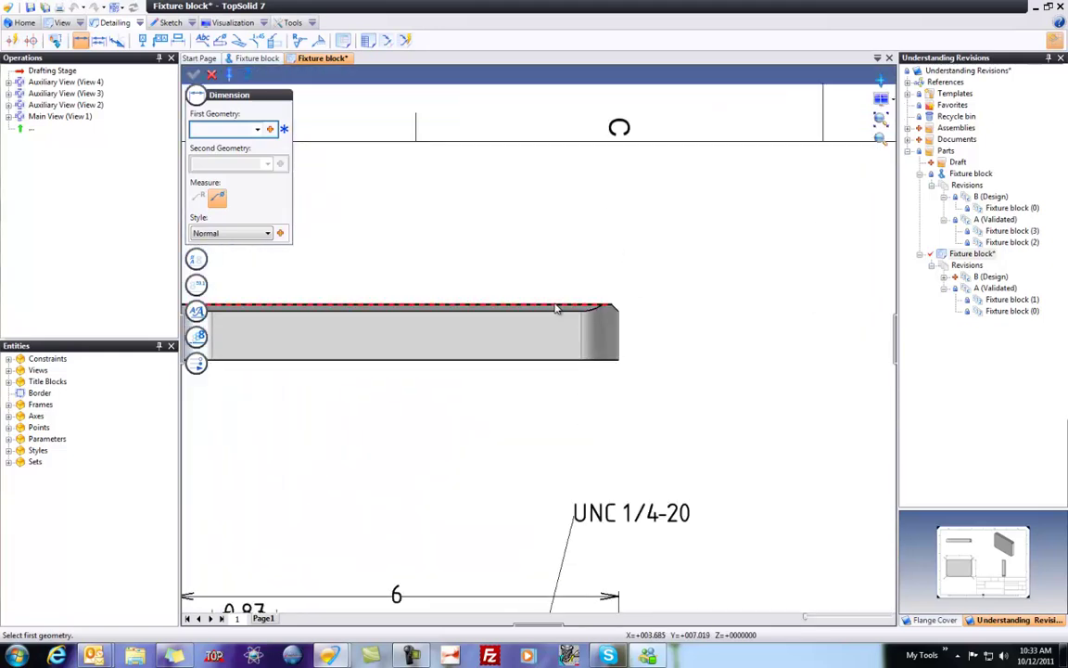
left_click(559, 307)
left_click(549, 359)
left_click(703, 330)
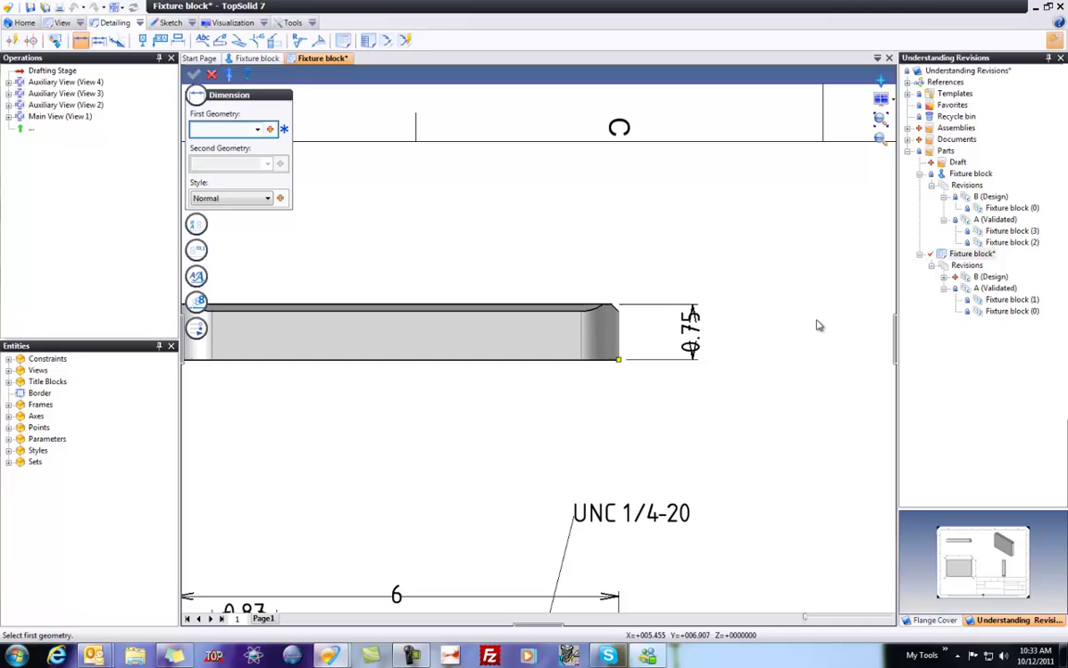
- Finish dimensioning and save the Fixture block draft
scroll(636, 258, "down", 3)
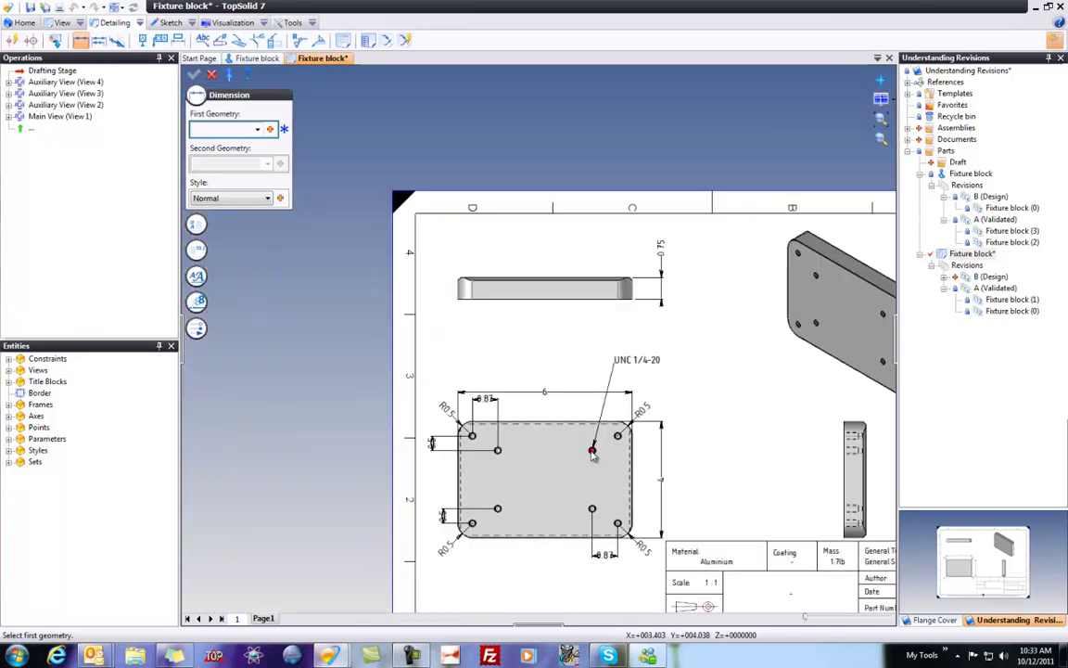
scroll(336, 305, "down", 2)
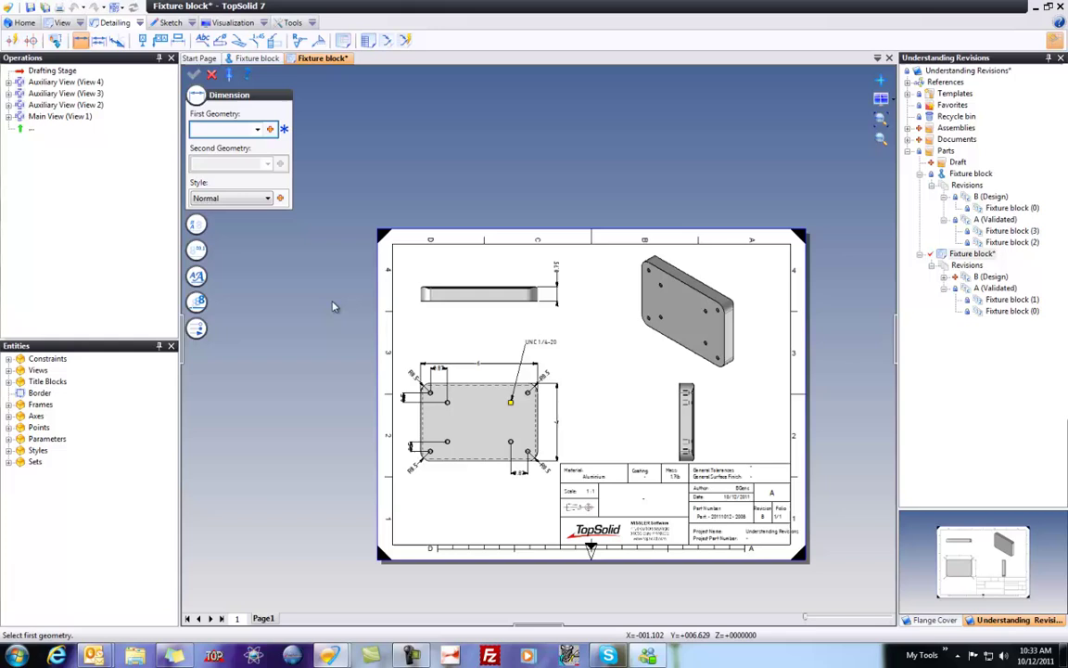
key("Escape")
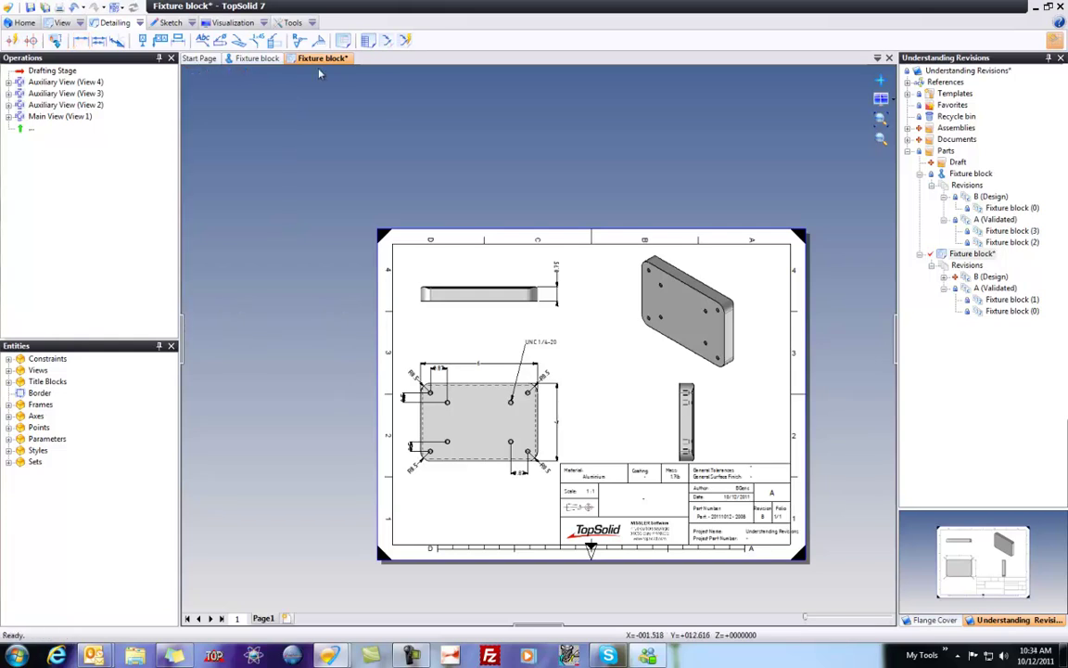
key("ctrl+s")
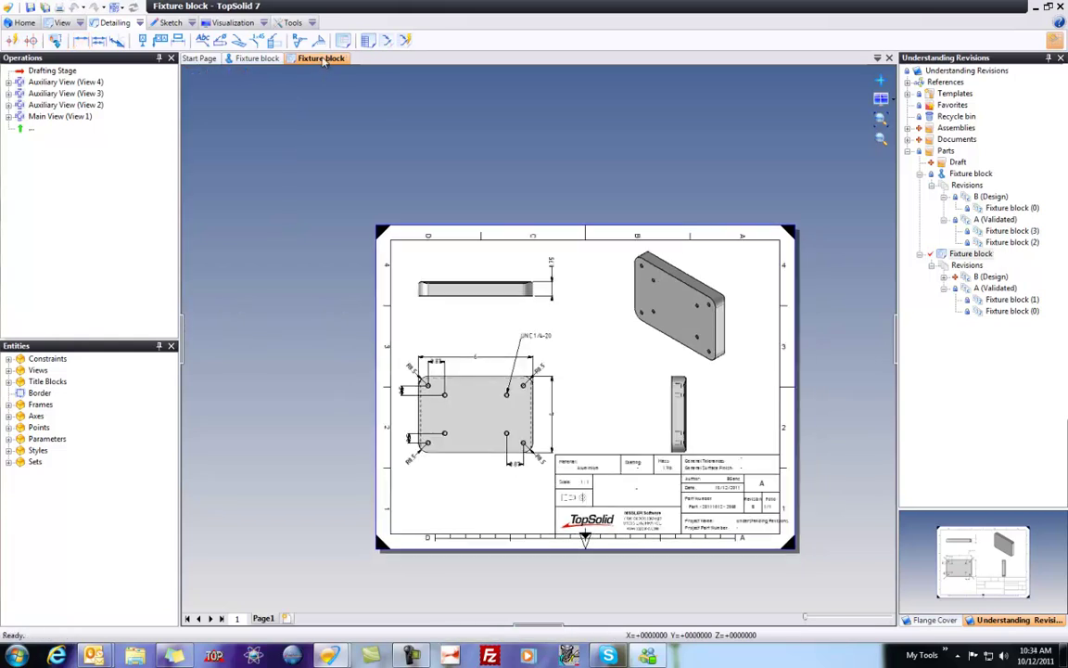
- Close the open Fixture block draft and part documents, and check in the Fixture block draft without a comment
middle_click(324, 61)
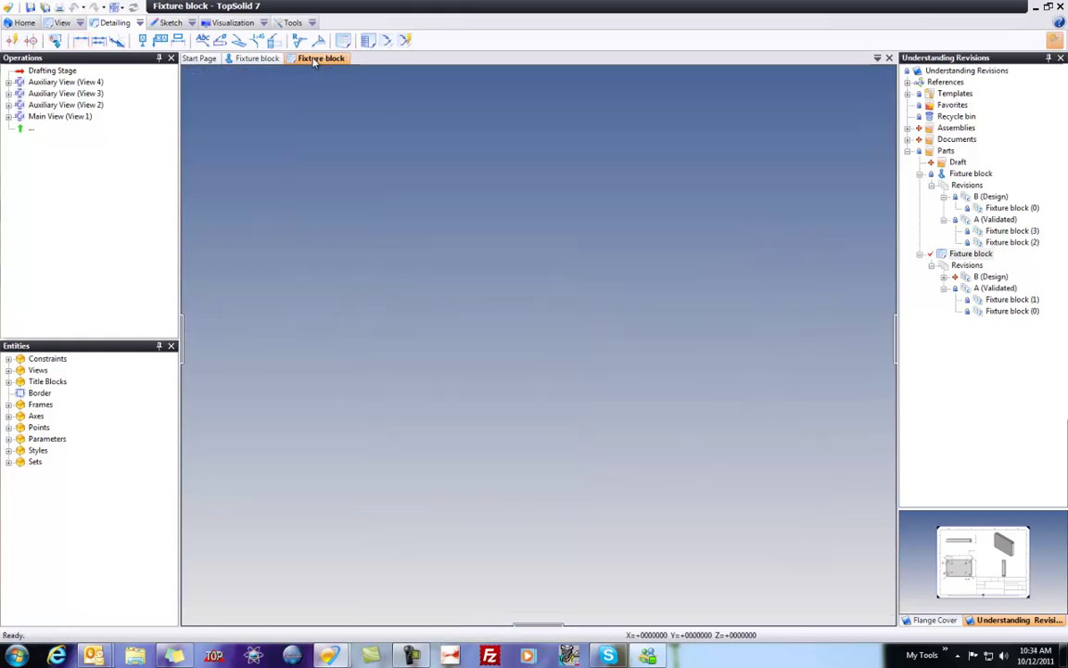
middle_click(262, 58)
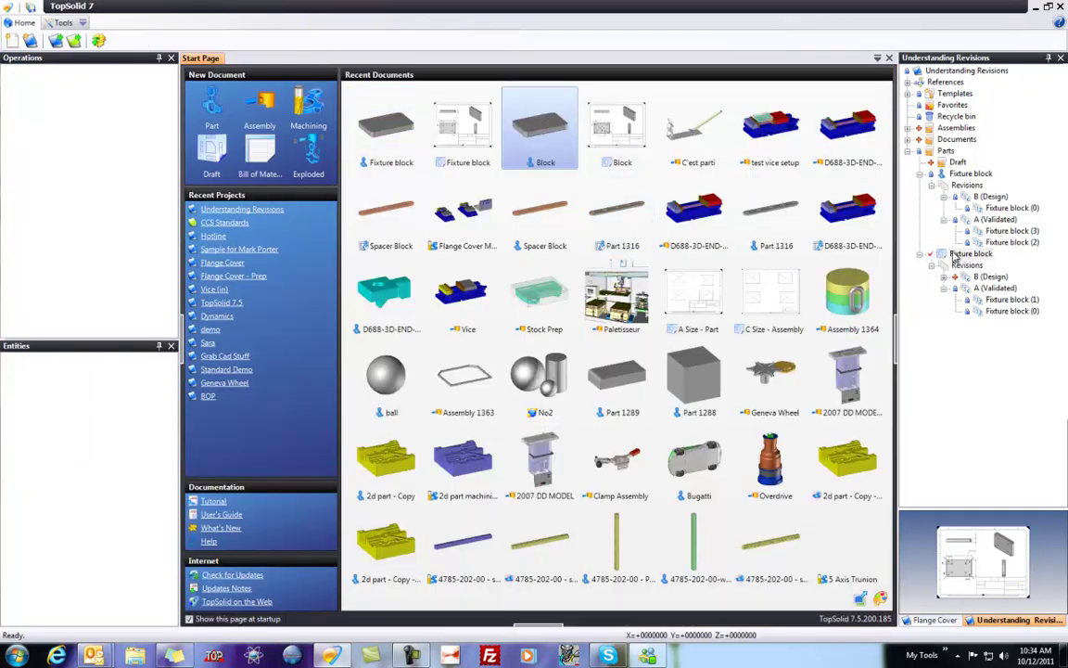
right_click(955, 256)
left_click(969, 384)
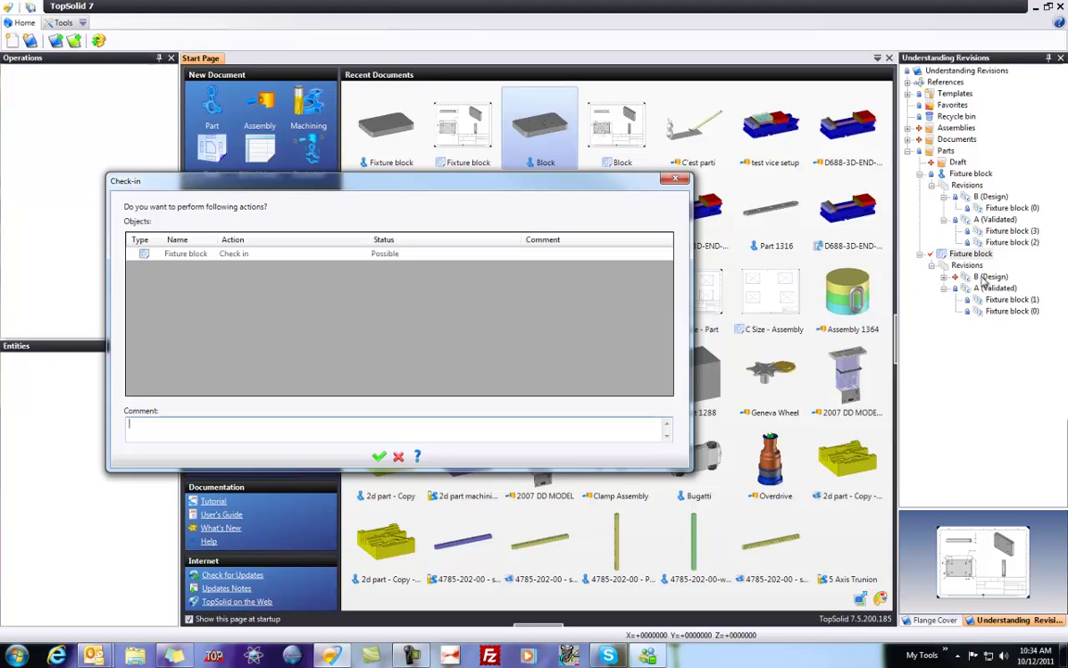
left_click(379, 455)
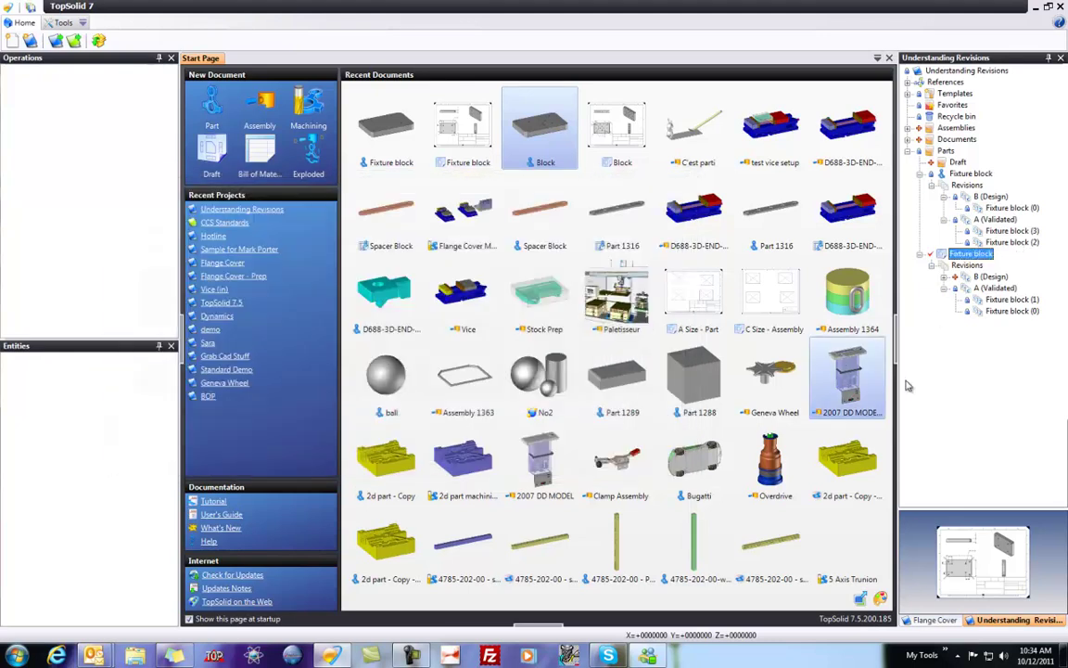
- Select the Fixture block draft's validated revision A in the project tree and collapse its entries
left_click(1009, 288)
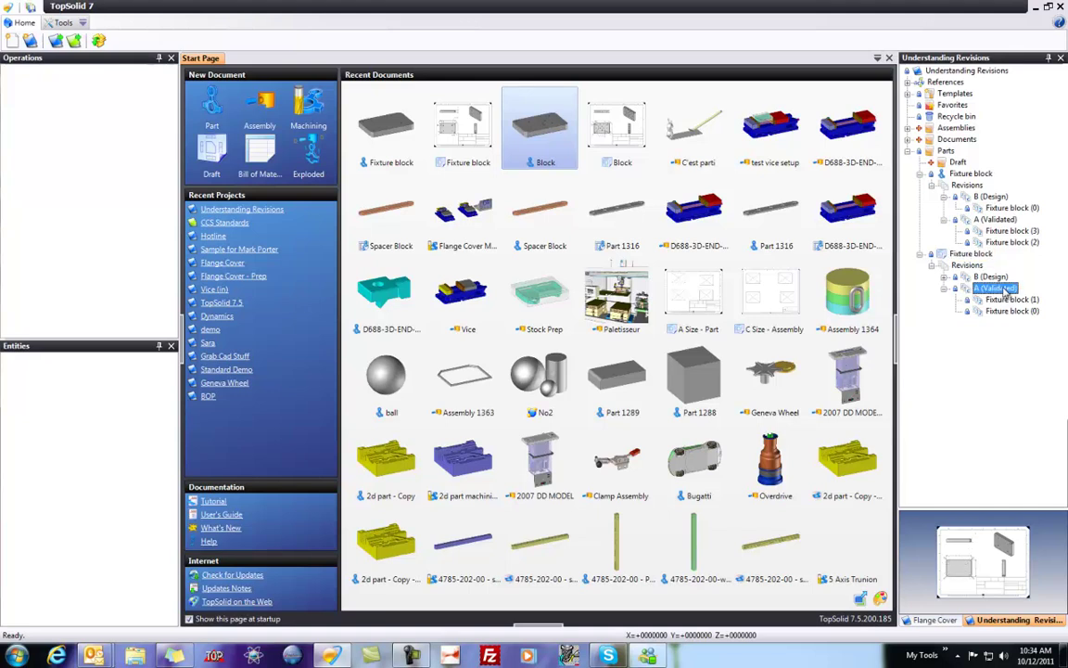
double_click(998, 288)
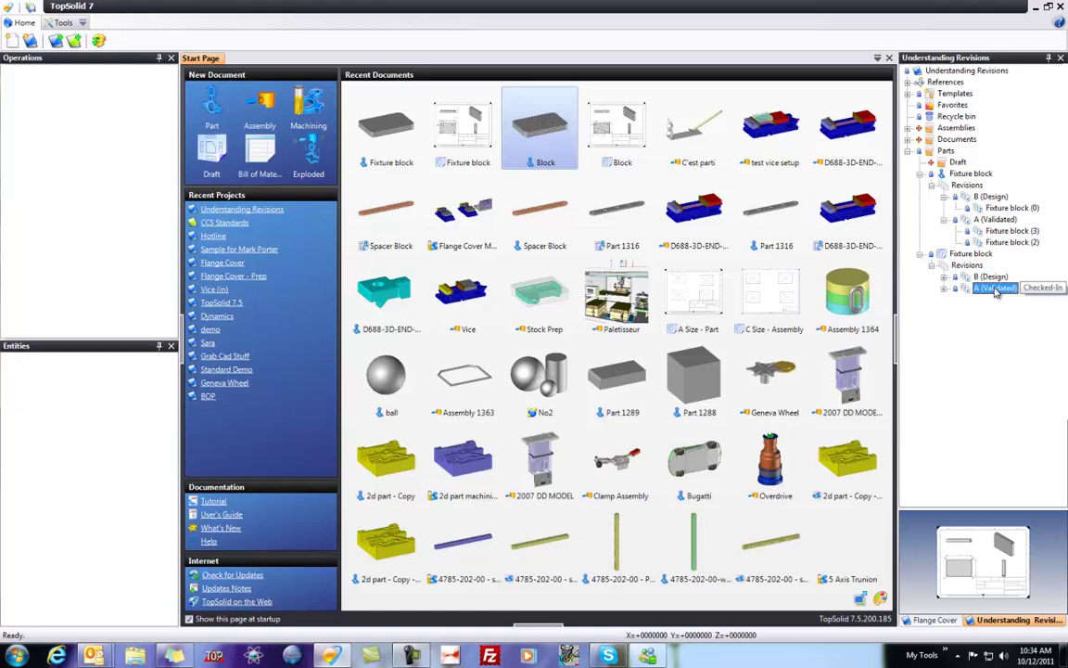